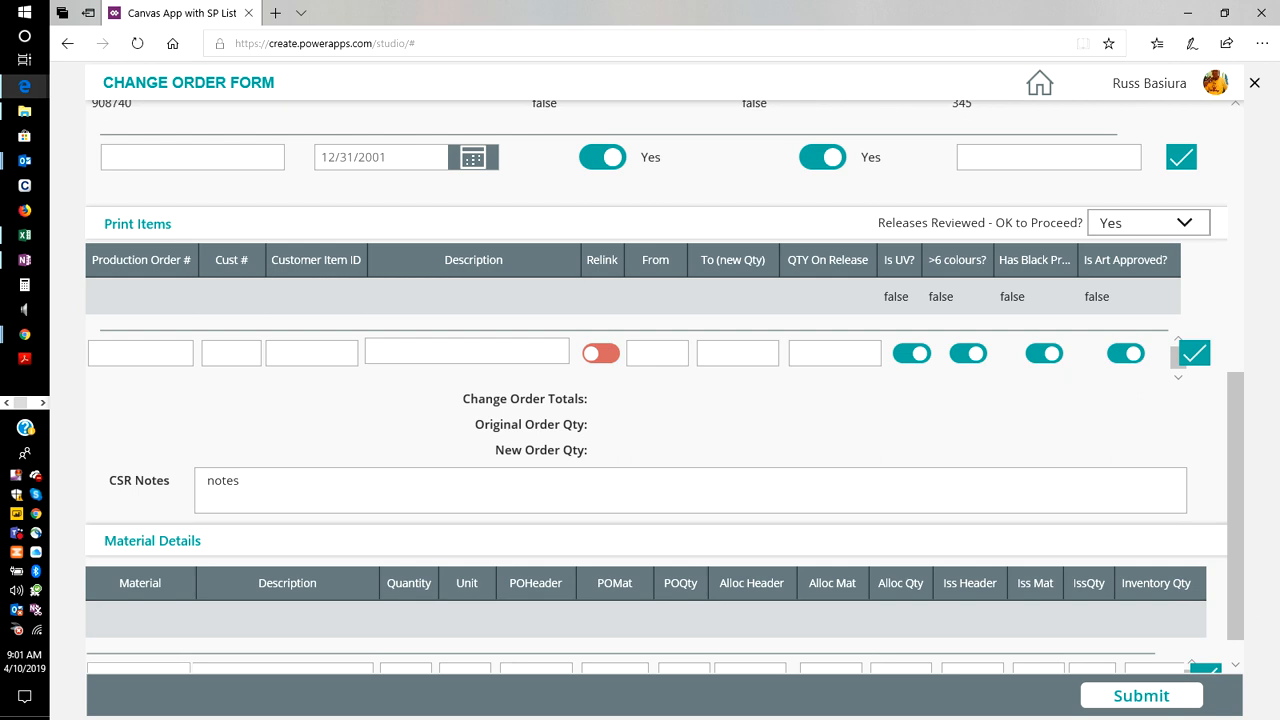
# Set the change order's Plant to GSO, Change Order Type to BTF Breakdown and Request Source to Internal Request.
pyautogui.scroll(5, 656, 387)
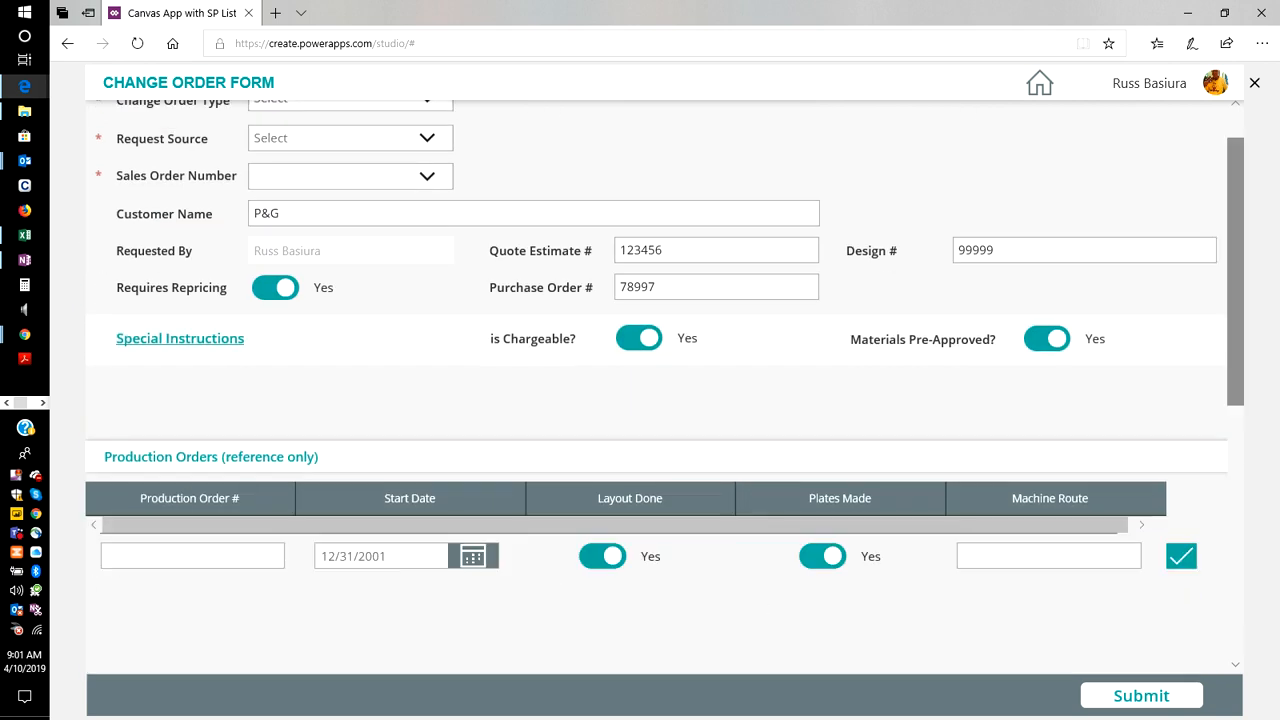
pyautogui.scroll(1, 656, 387)
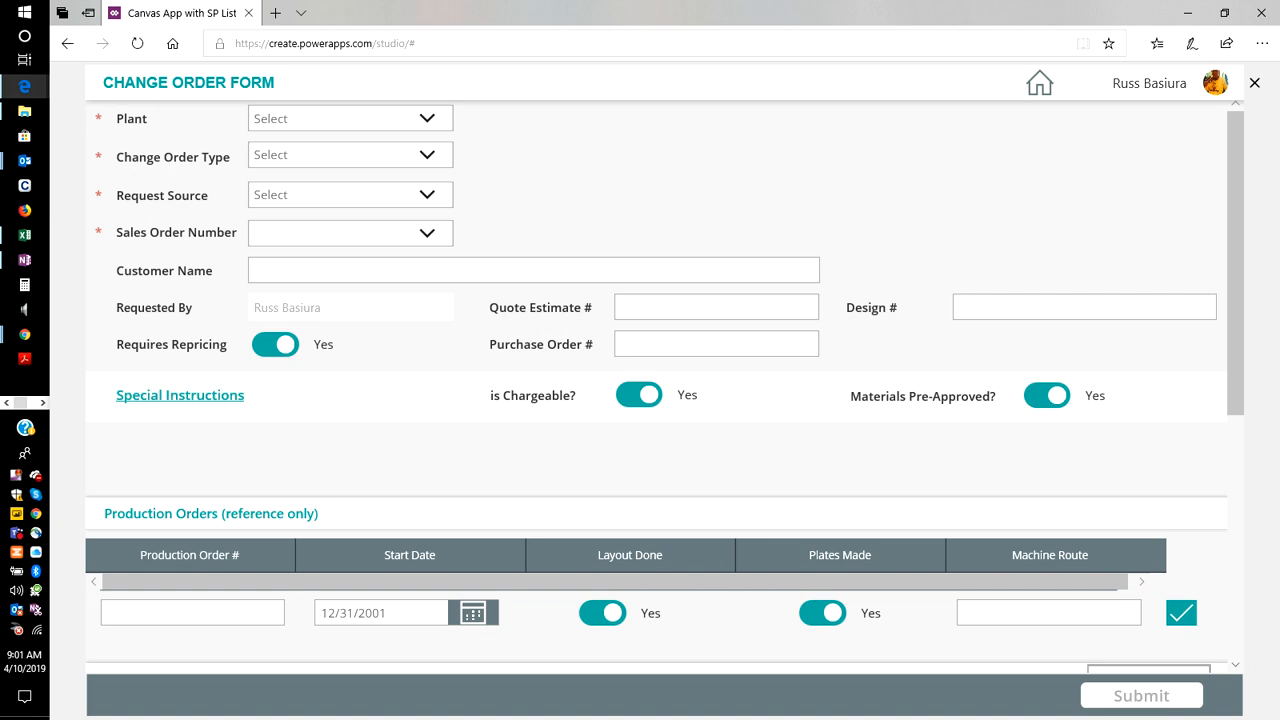
pyautogui.click(427, 118)
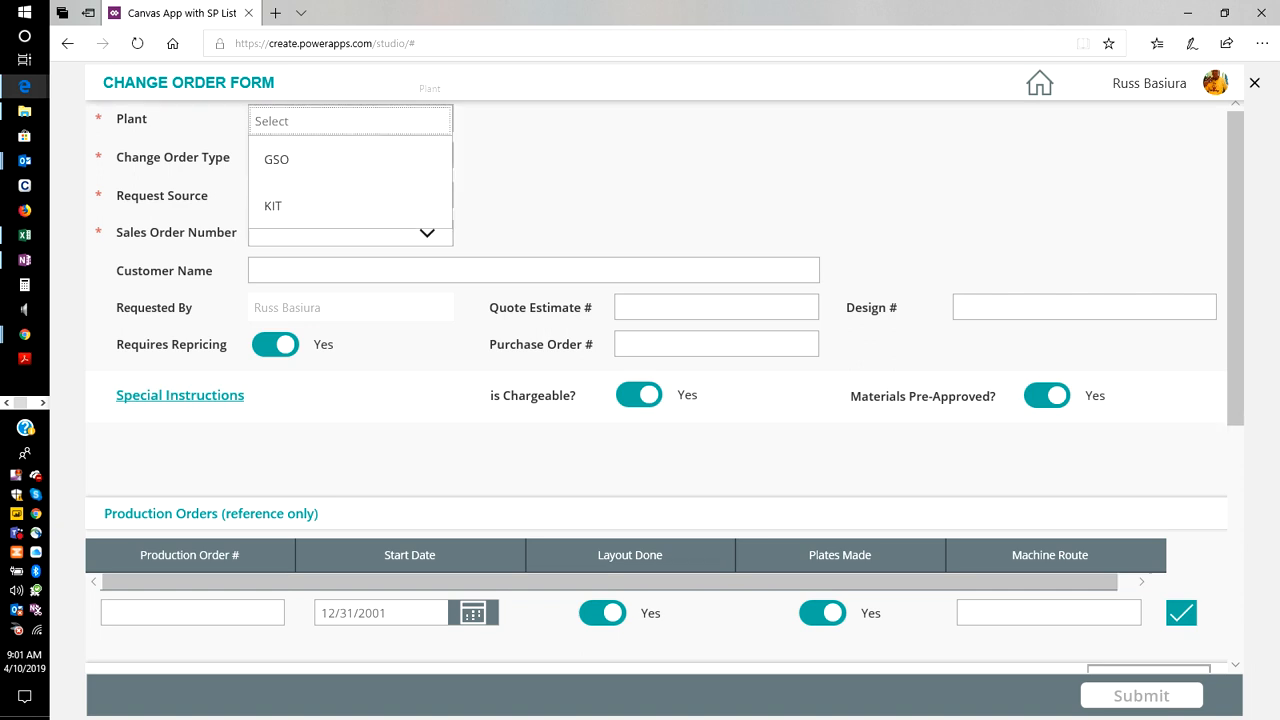
pyautogui.click(276, 159)
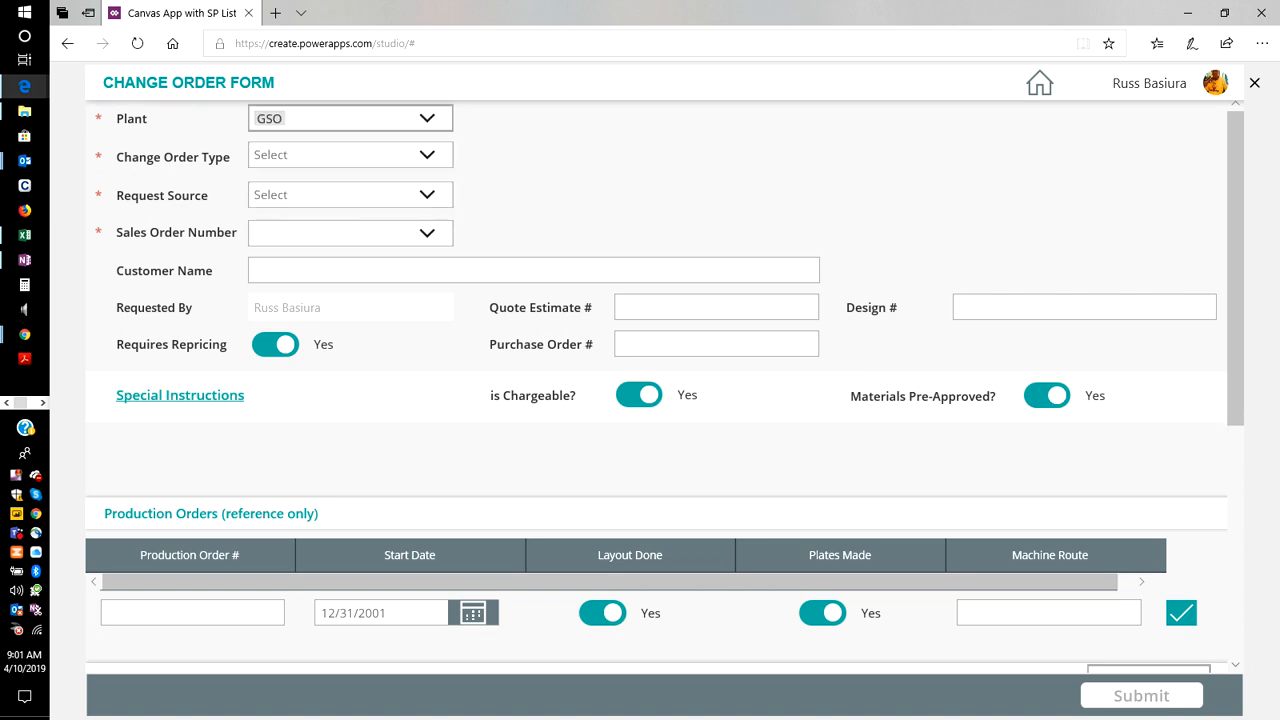
pyautogui.click(415, 155)
pyautogui.click(350, 197)
pyautogui.click(385, 195)
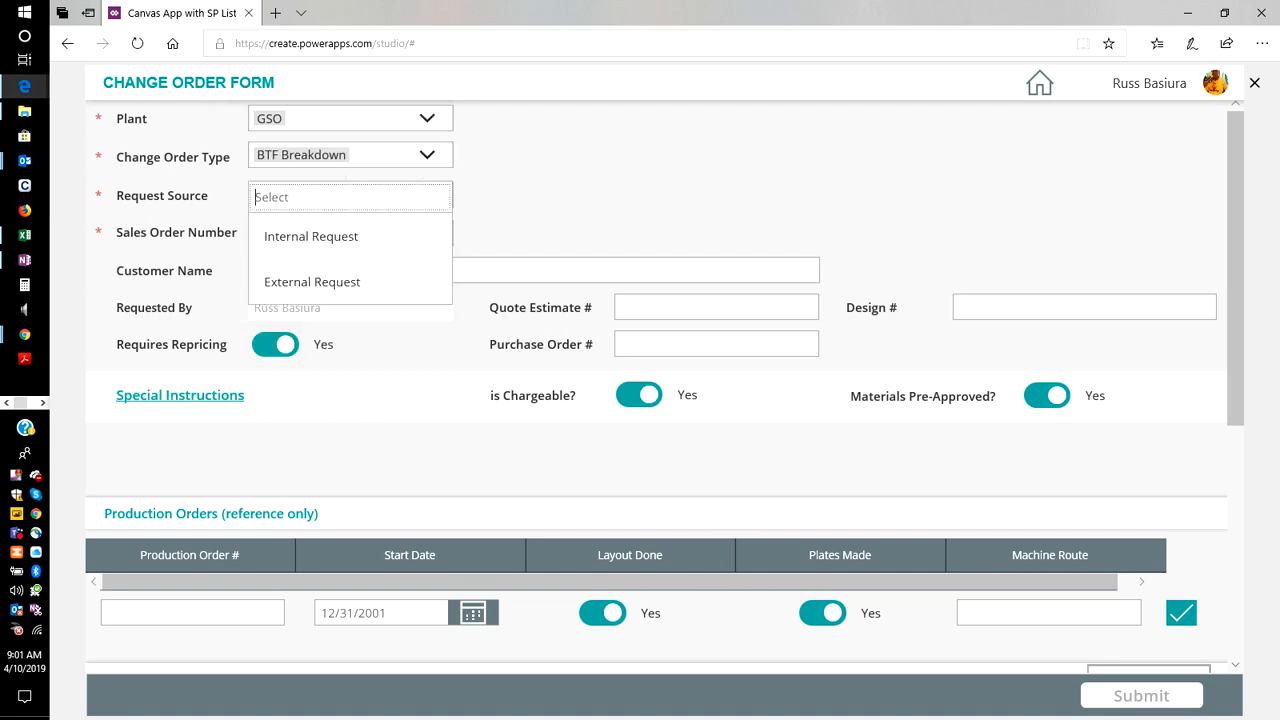
pyautogui.click(360, 237)
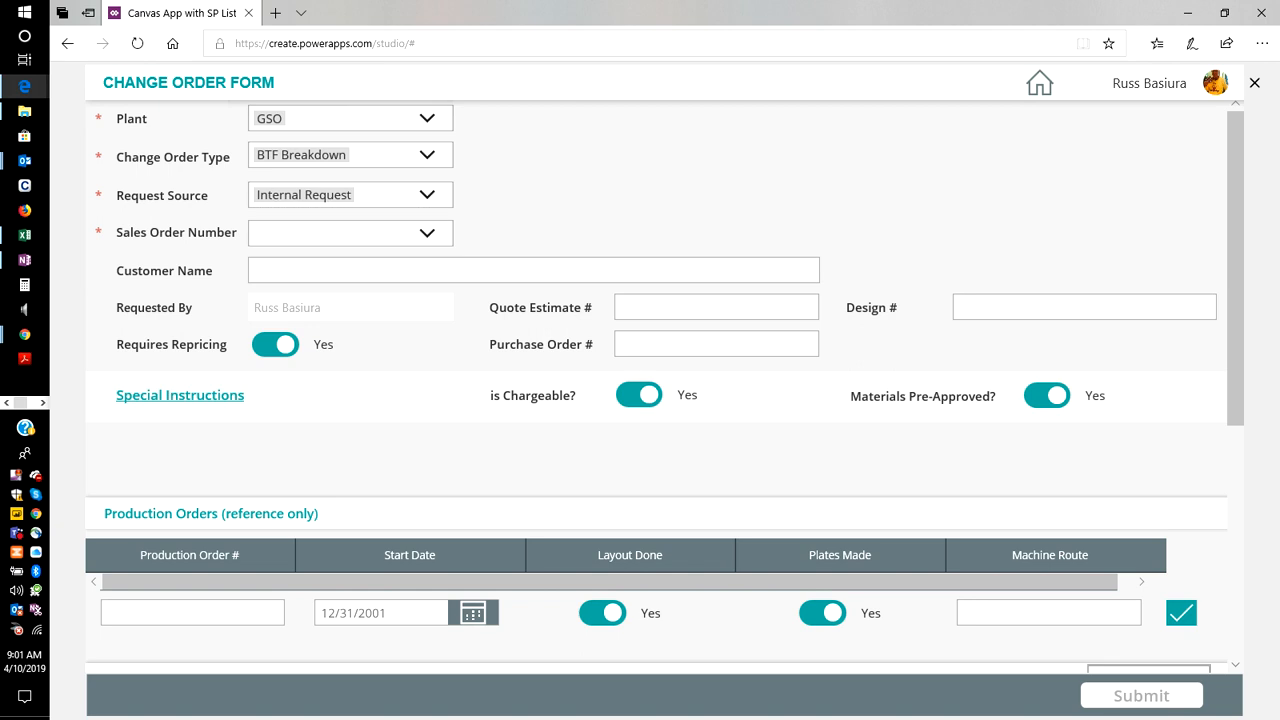
# Select a sales order number for the change order and enter P&G as the customer name.
pyautogui.click(390, 233)
pyautogui.click(350, 290)
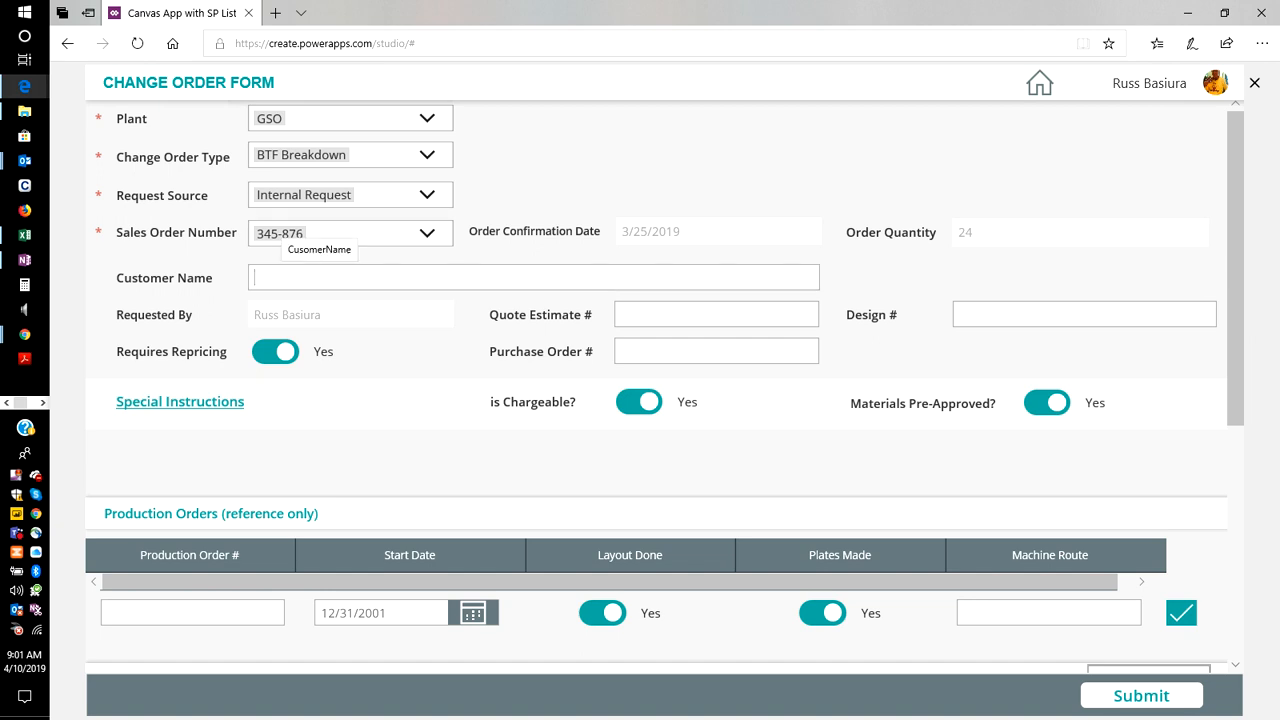
pyautogui.write('P')
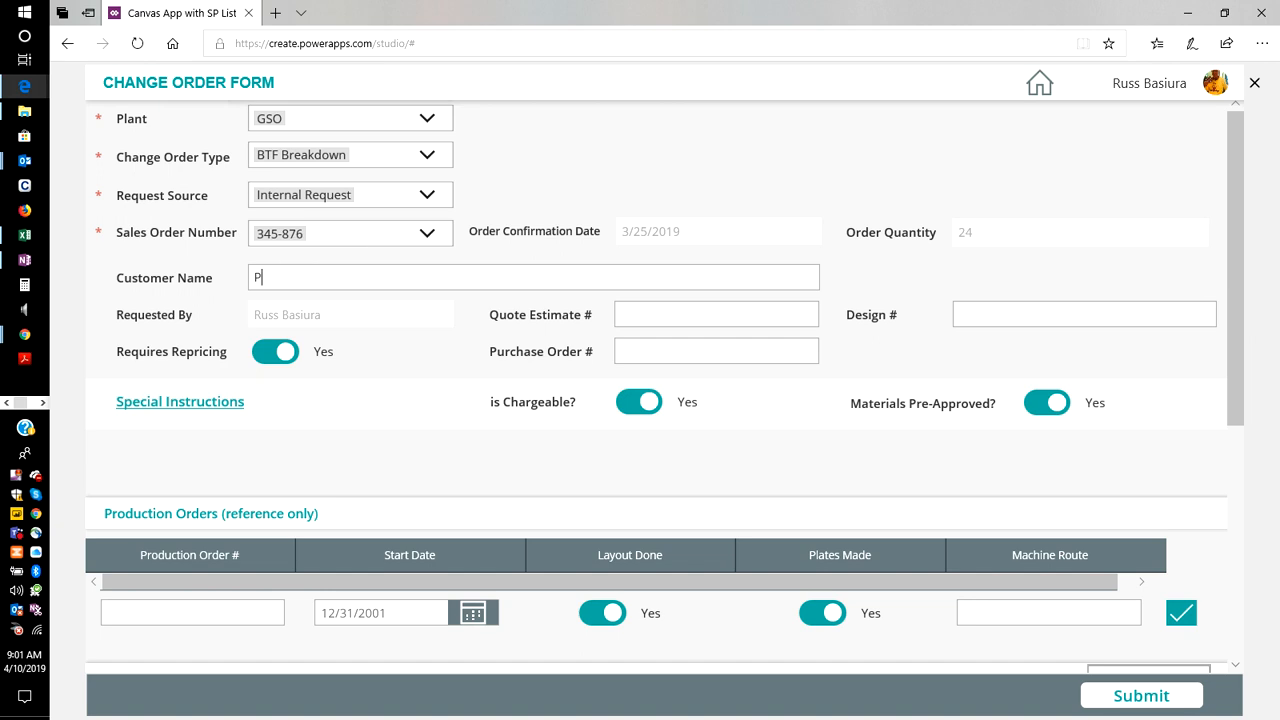
pyautogui.write('&G')
# Fill in the quote estimate number 903234 and the design number 2343.
pyautogui.click(720, 314)
pyautogui.write('903234')
pyautogui.click(1084, 314)
pyautogui.write('2343')
# Enter the purchase order number and set Requires Repricing to No.
pyautogui.click(786, 351)
pyautogui.write('900808')
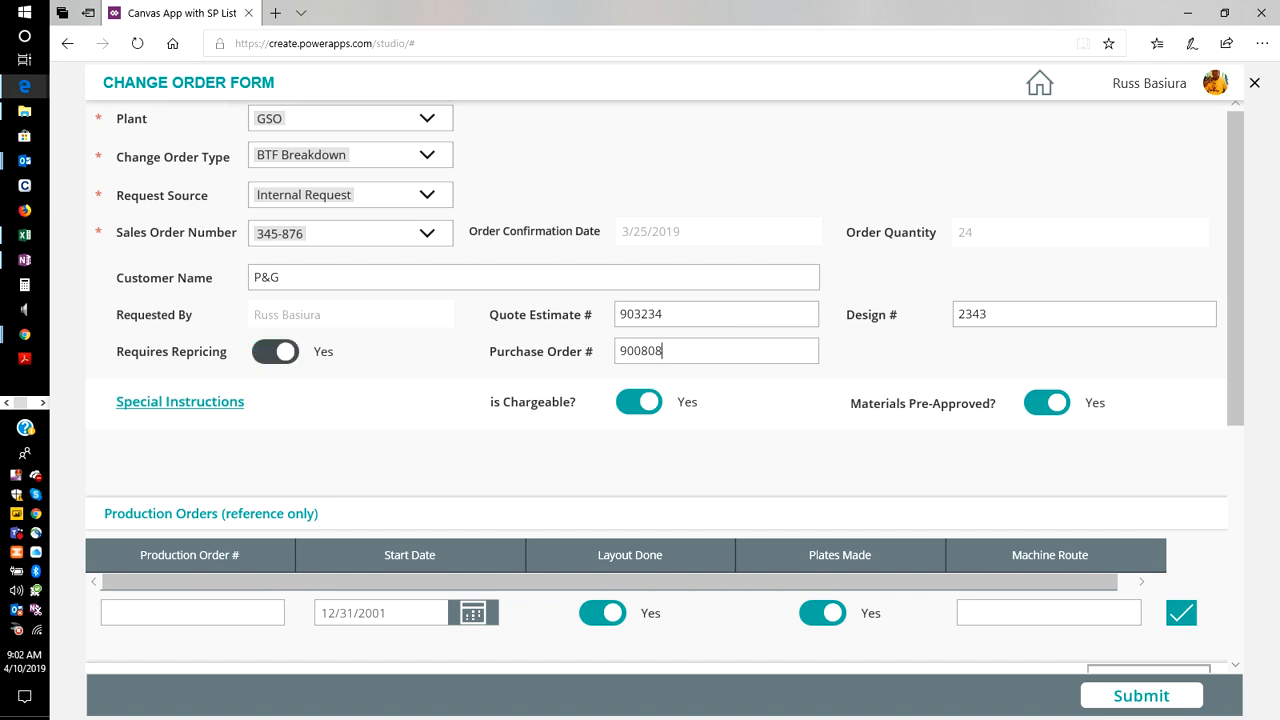
pyautogui.click(275, 351)
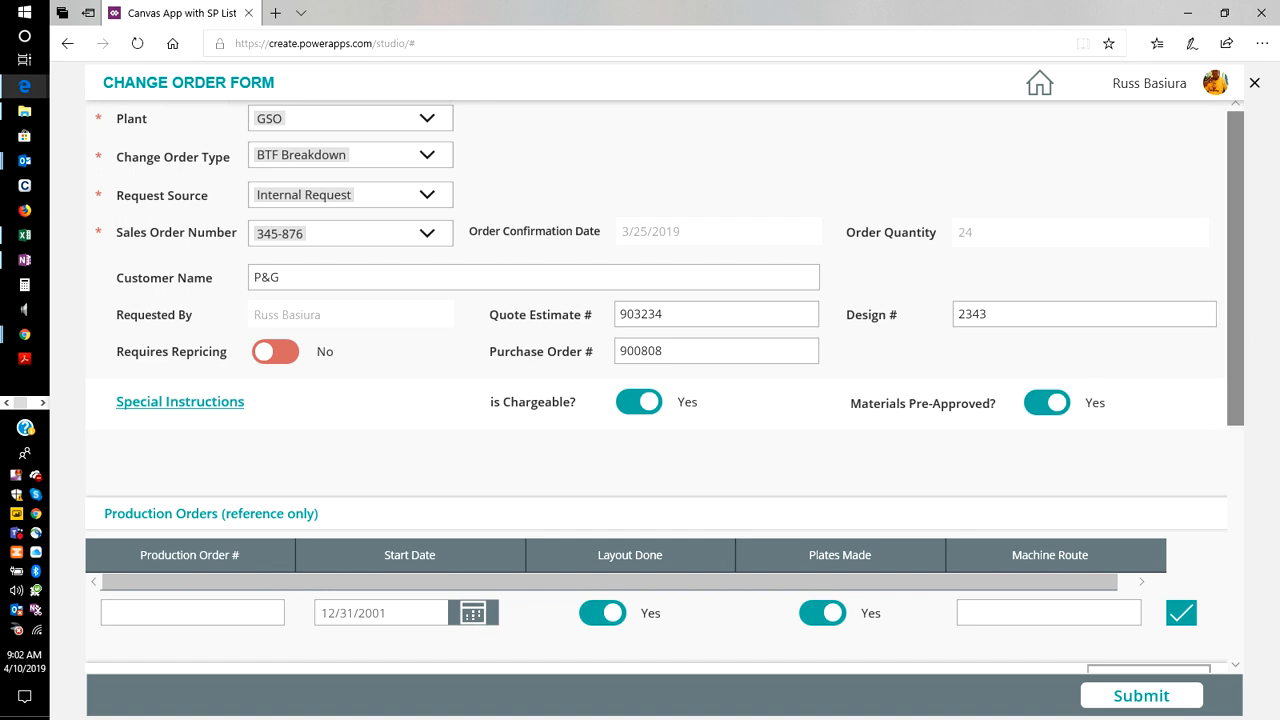
# In the Production Orders section, enter the first production order number and set its start date to 4/10/2019.
pyautogui.scroll(-3, 664, 385)
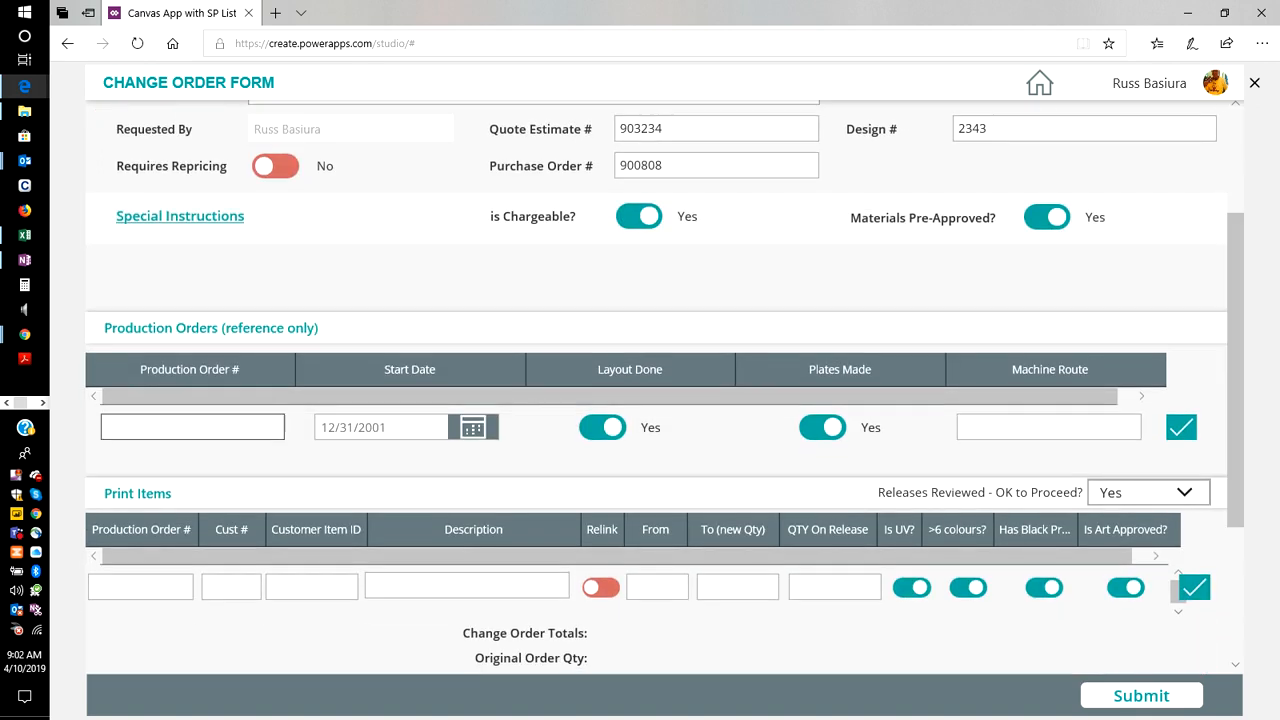
pyautogui.click(186, 427)
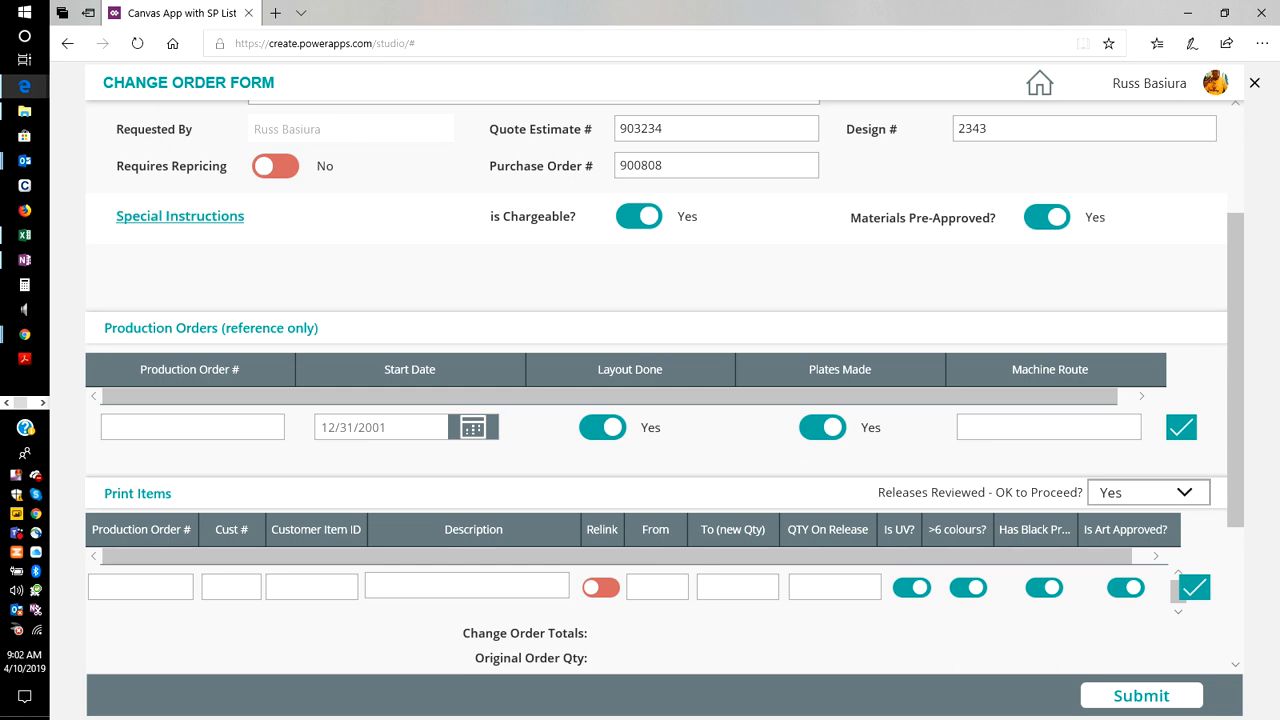
pyautogui.write('47777')
pyautogui.press('Tab')
pyautogui.press('Tab')
pyautogui.press('Return')
pyautogui.click(571, 436)
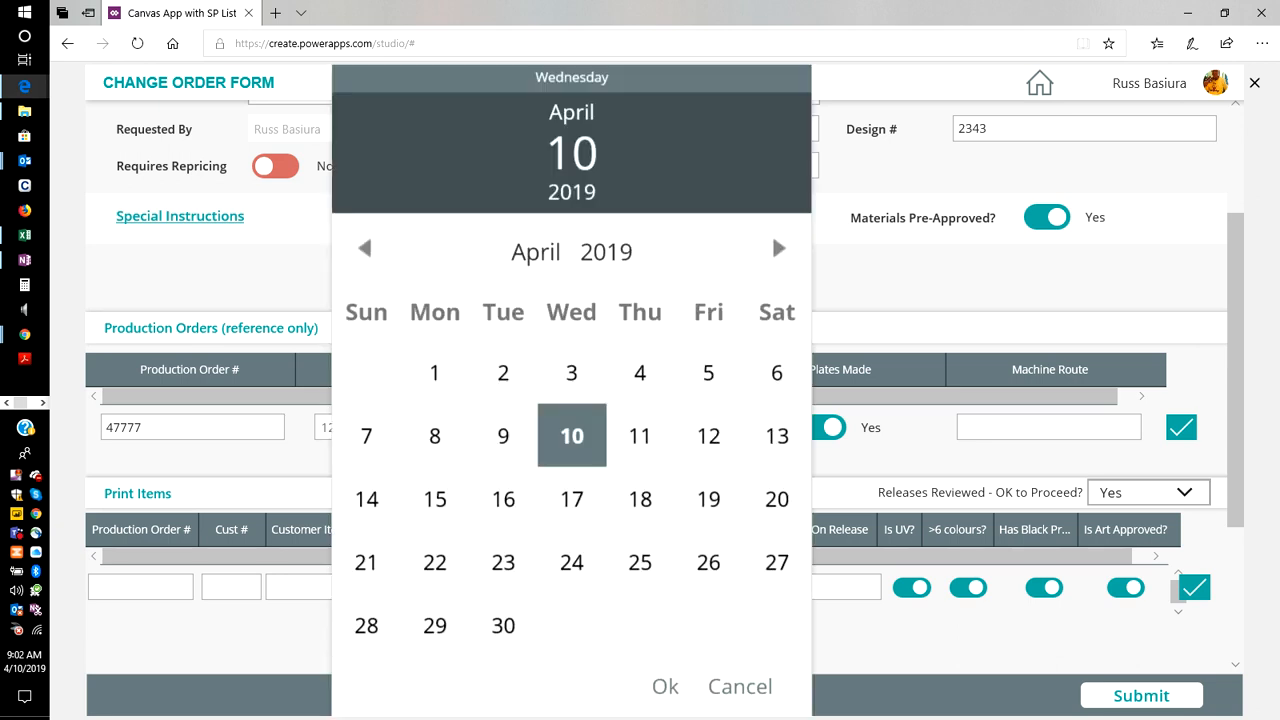
pyautogui.click(665, 687)
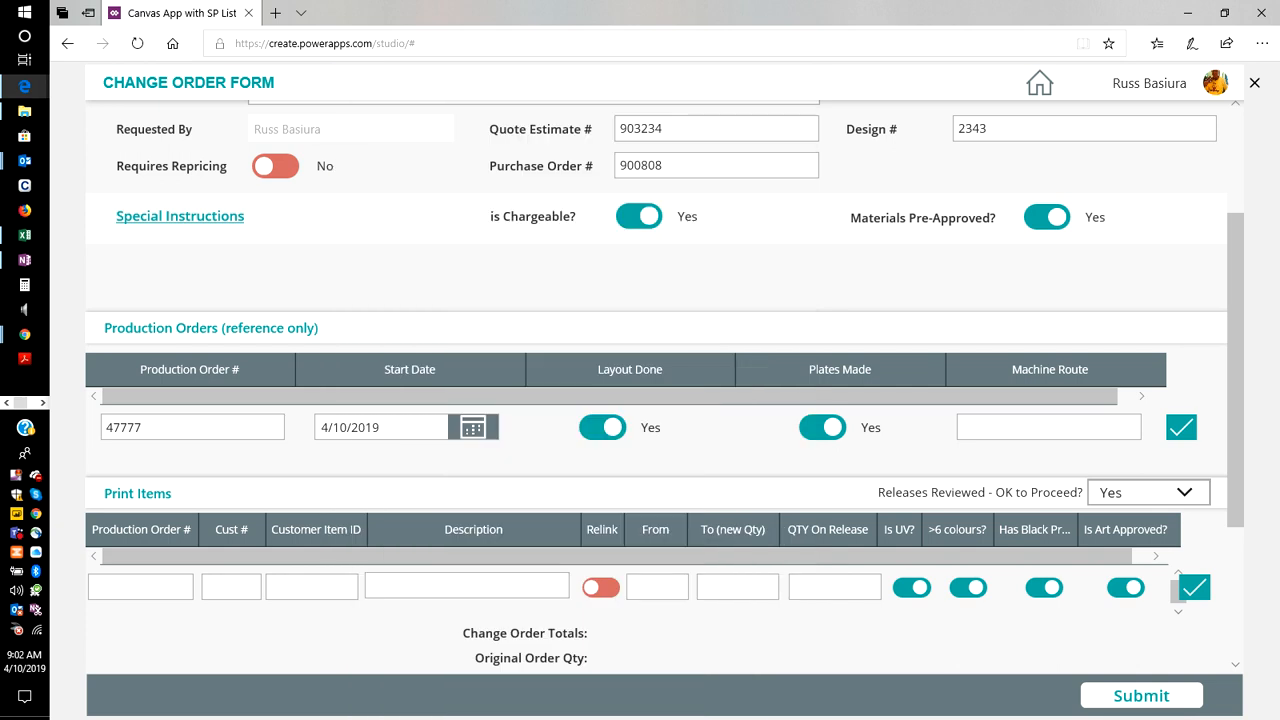
# Set Layout Done and Plates Made to No, enter machine route 342, and add the production order to the table.
pyautogui.click(602, 427)
pyautogui.click(820, 427)
pyautogui.click(1025, 427)
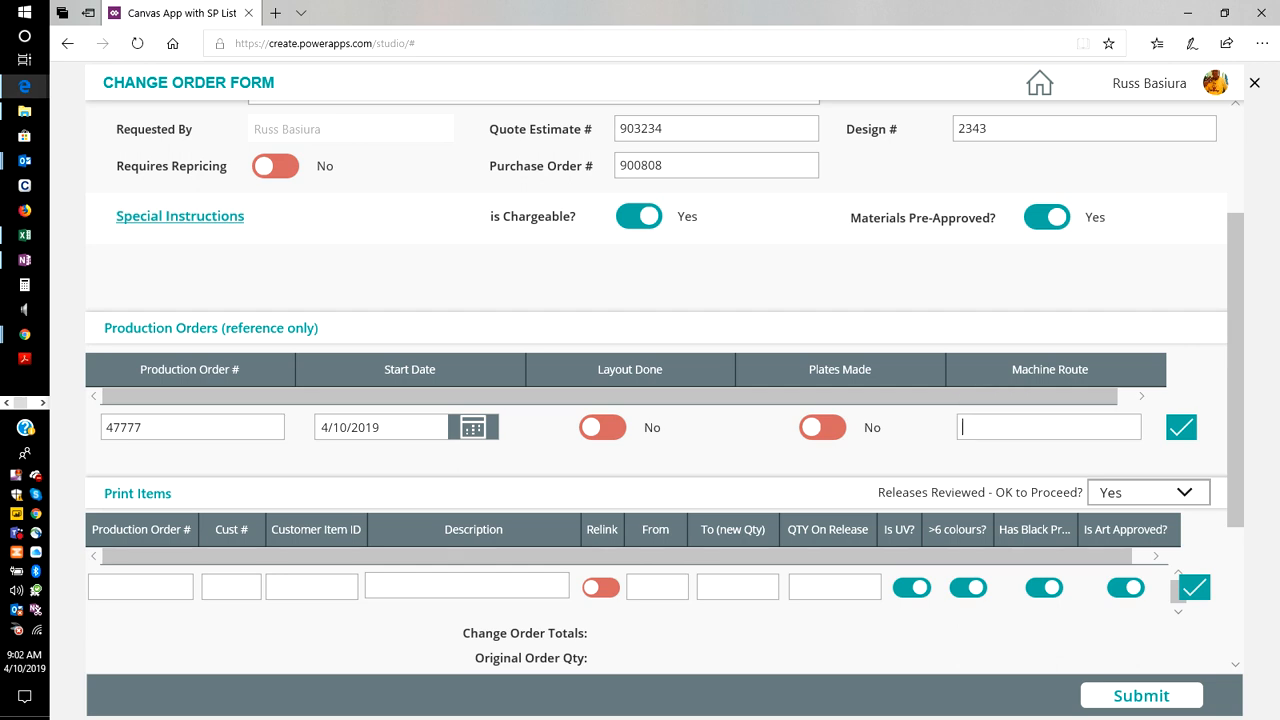
pyautogui.write('342')
pyautogui.scroll(-3, 664, 387)
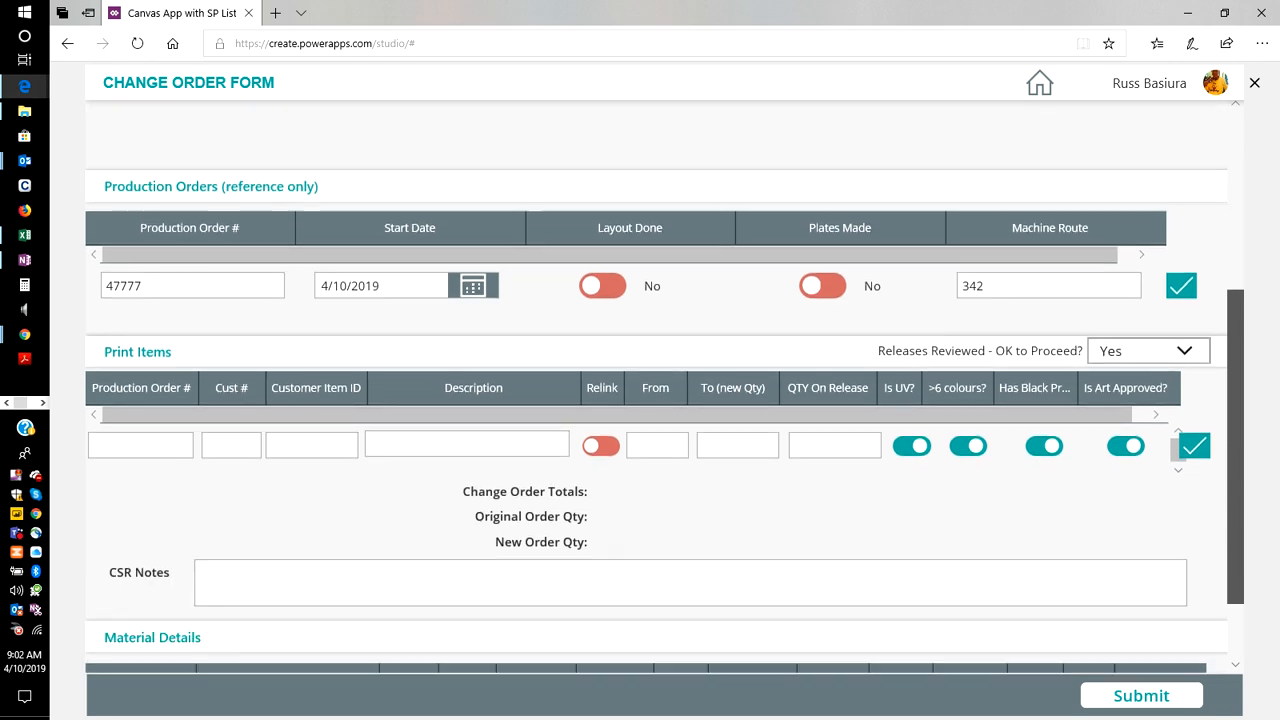
pyautogui.scroll(-1, 1180, 281)
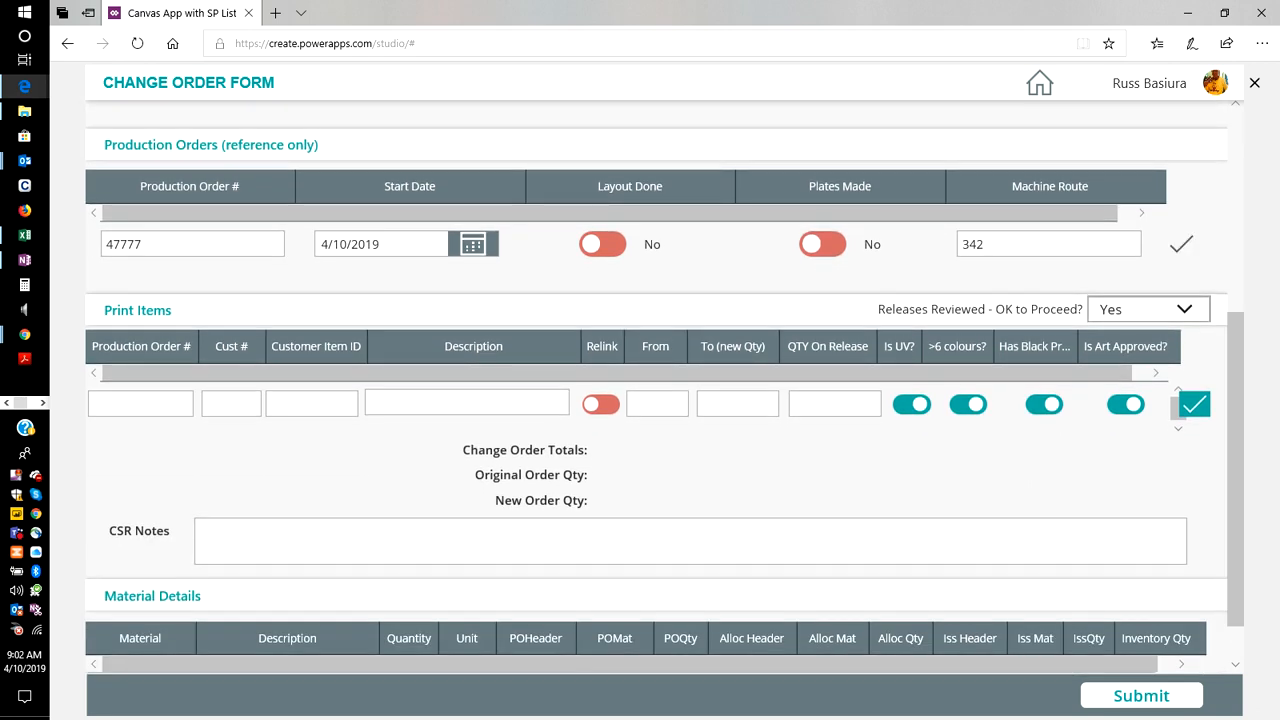
pyautogui.click(1181, 244)
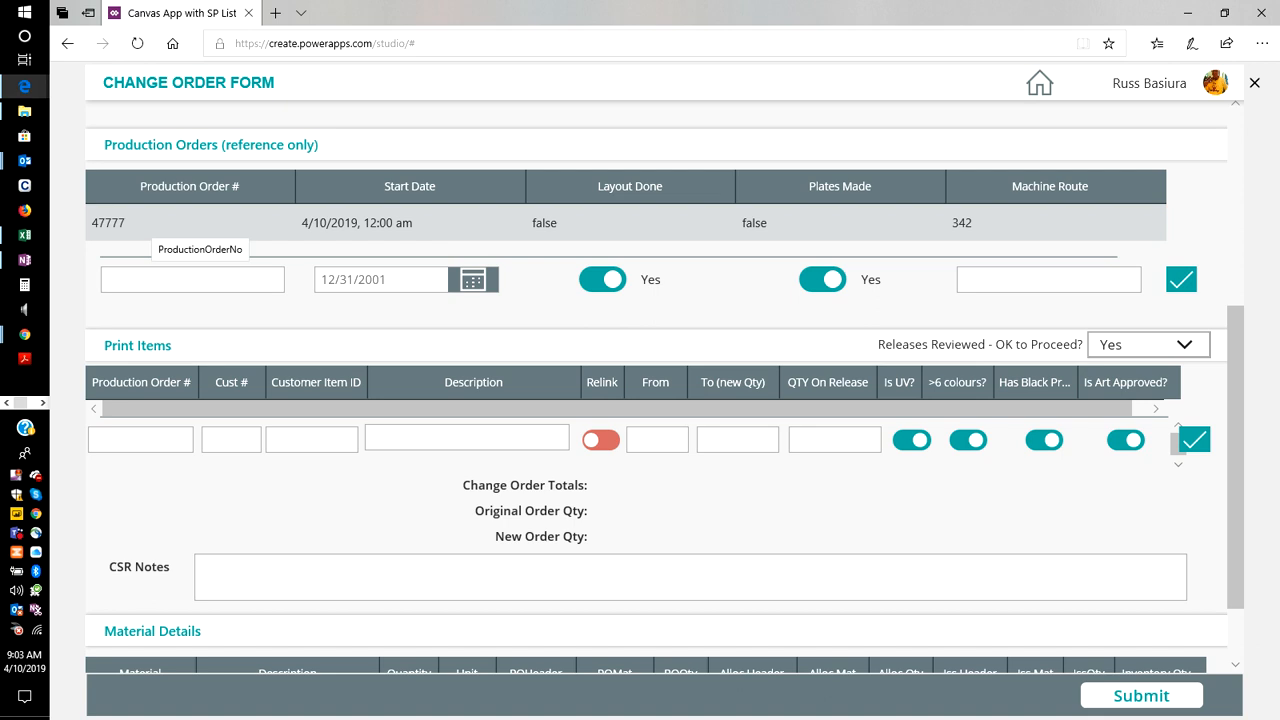
# Add a second production order with its order number, start date 4/10/2019 and machine route 343, keeping Layout Done and Plates Made on Yes.
pyautogui.write('47778')
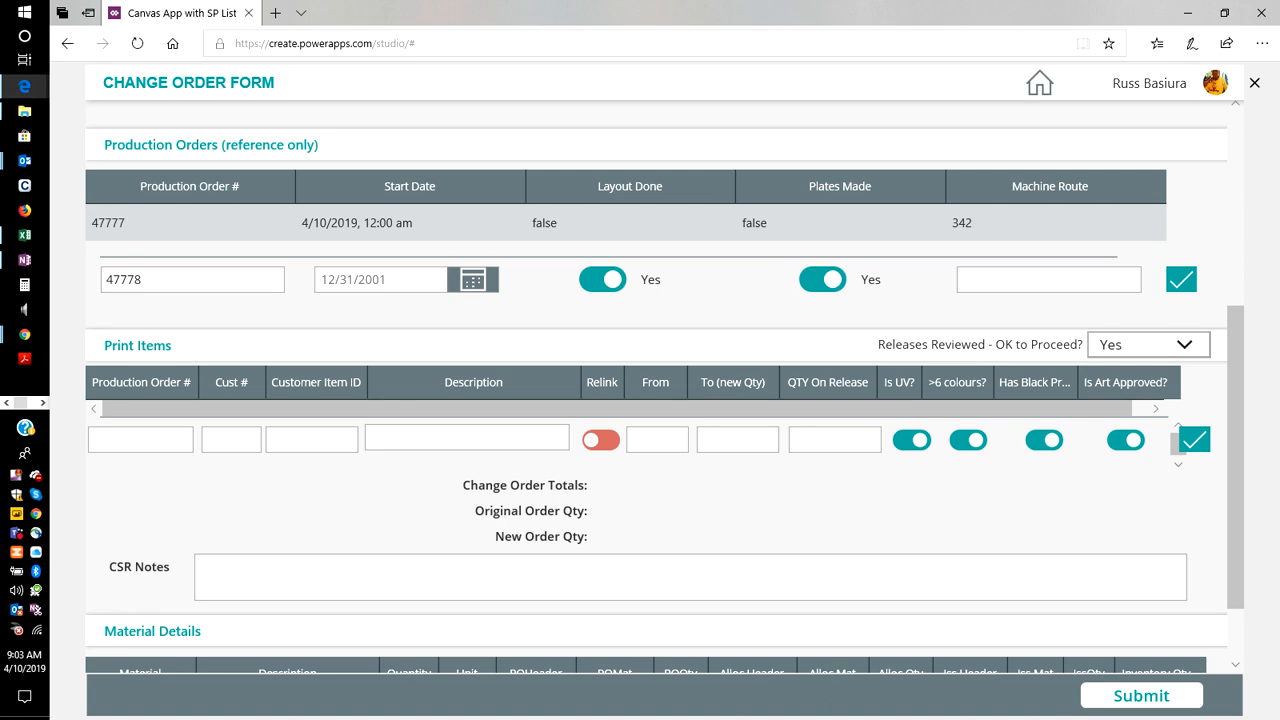
pyautogui.click(473, 280)
pyautogui.click(572, 436)
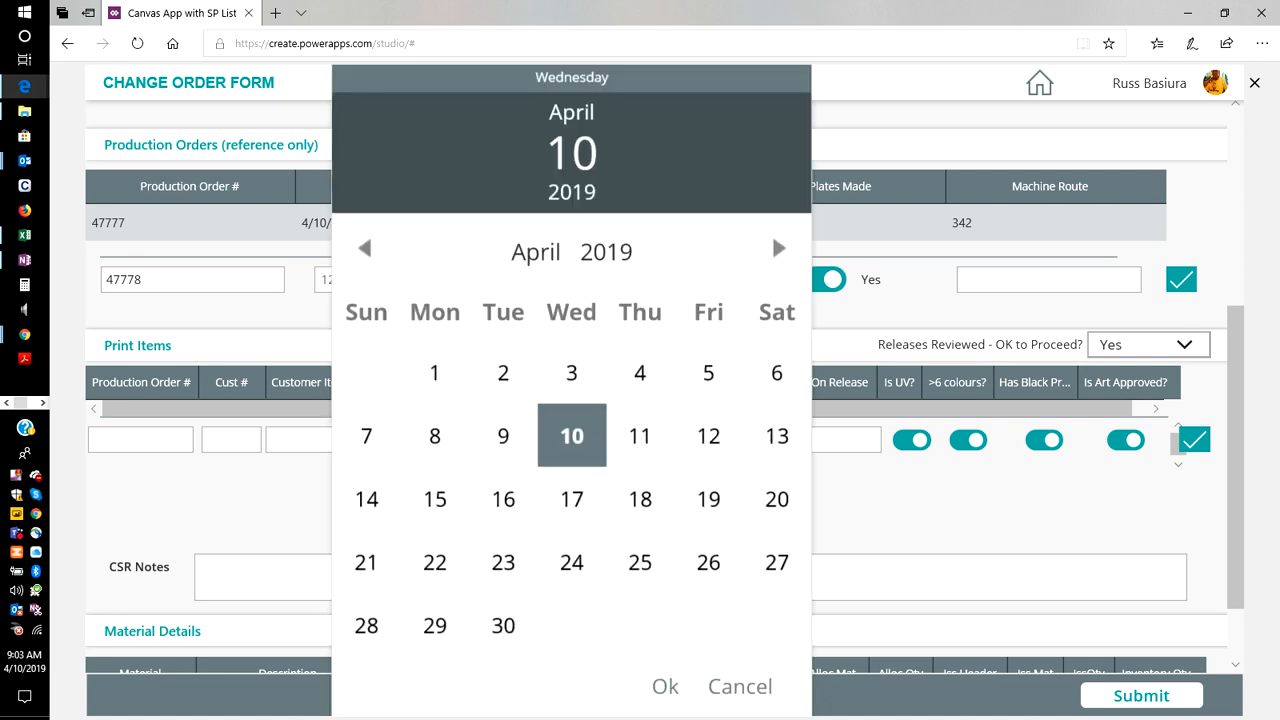
pyautogui.click(665, 686)
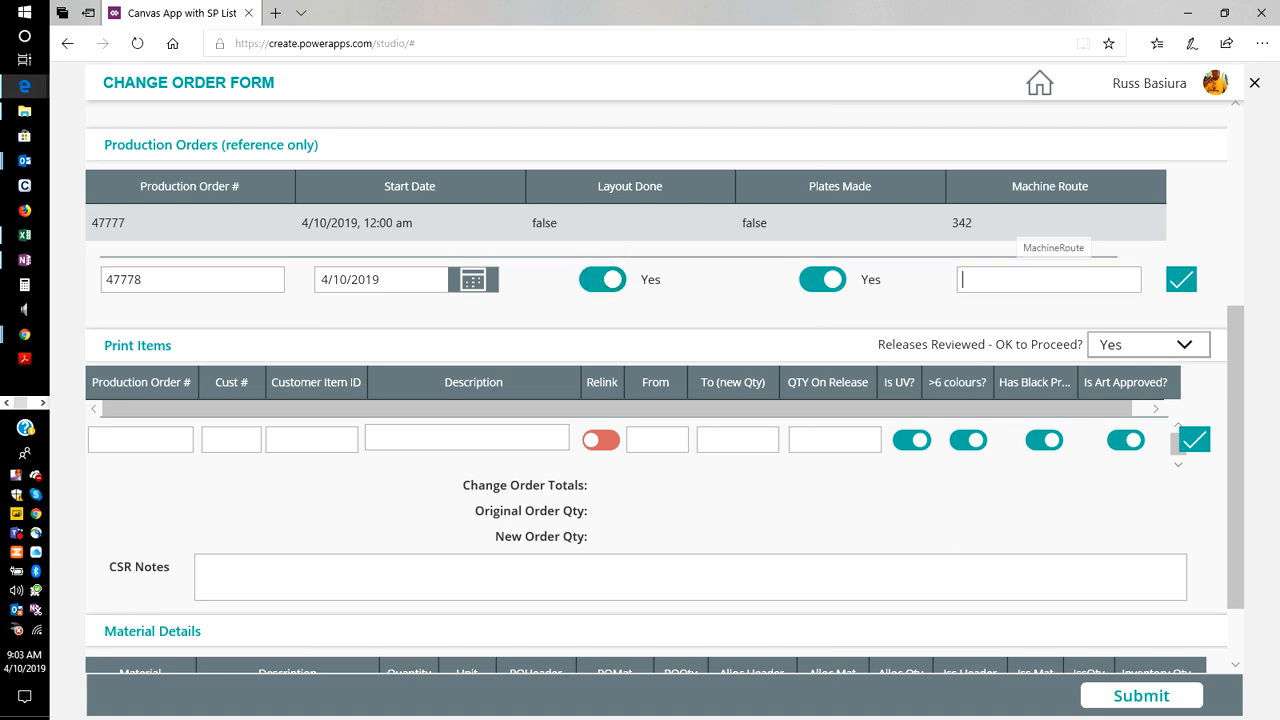
pyautogui.write('343')
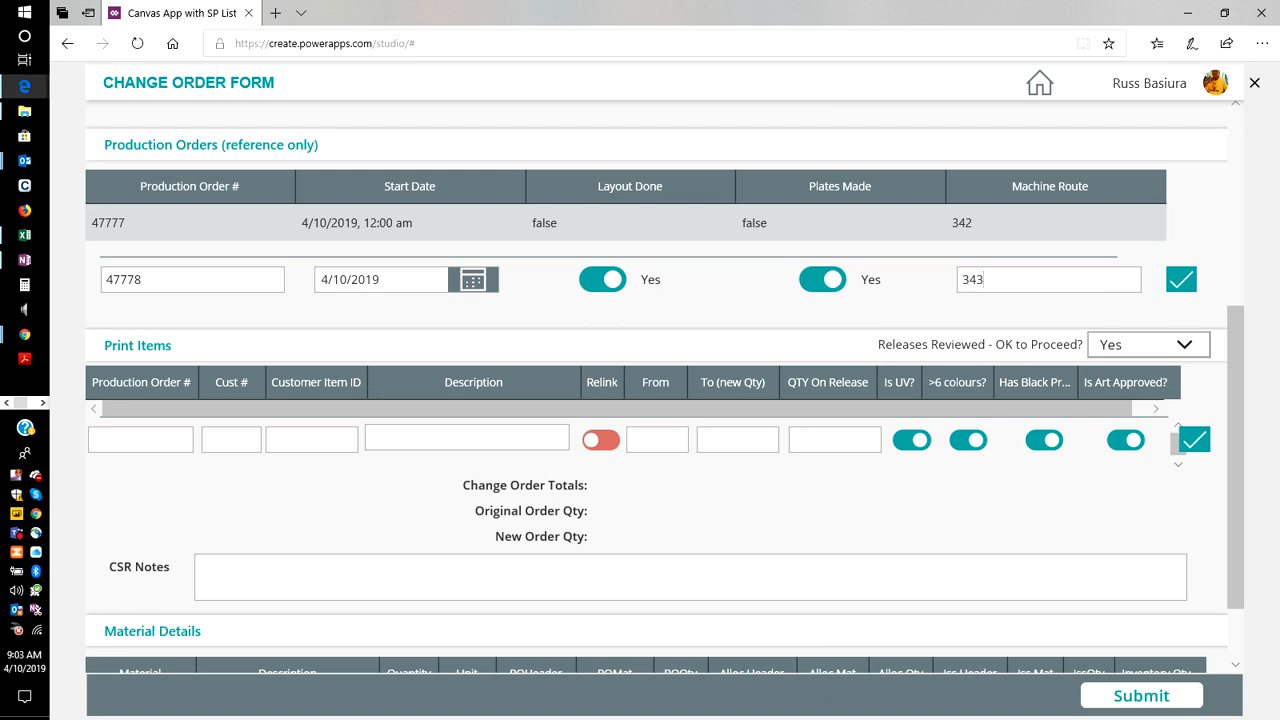
pyautogui.click(1181, 280)
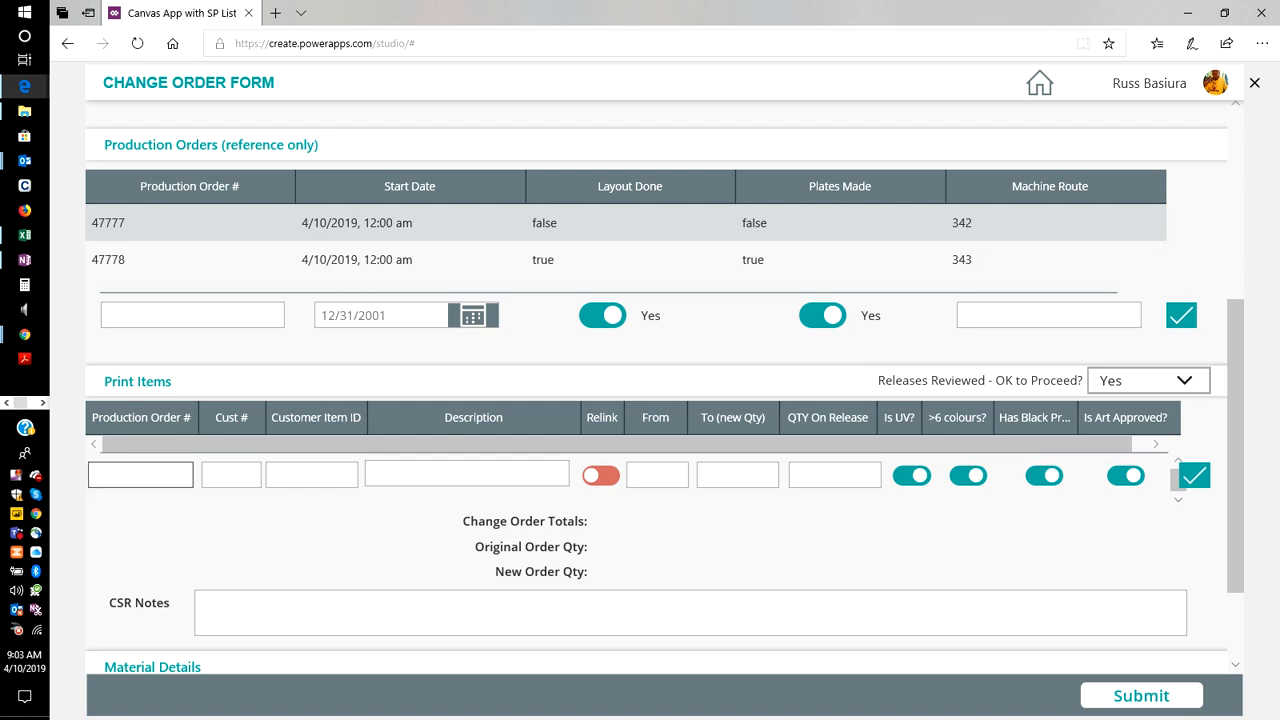
# Start the first print item by entering its production order number, customer number, customer item ID 4980 and description "matl A".
pyautogui.click(144, 475)
pyautogui.write('39990')
pyautogui.press('Tab')
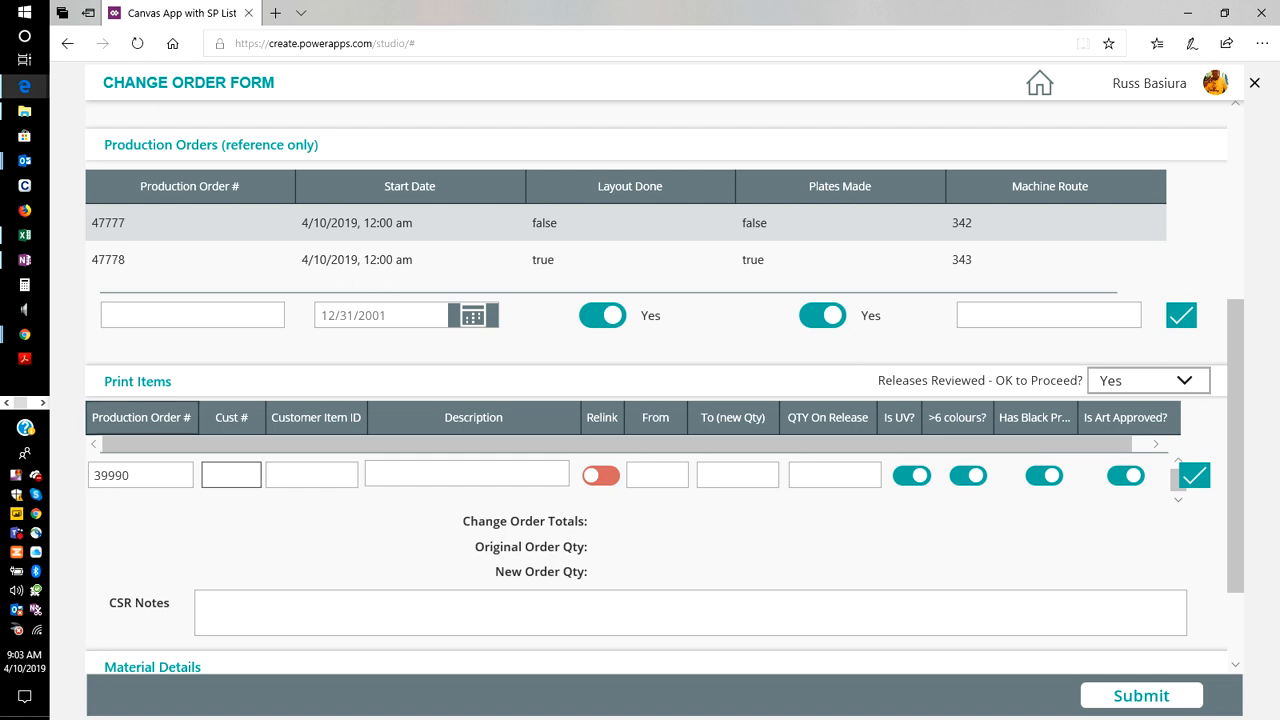
pyautogui.press('Tab')
pyautogui.write('12')
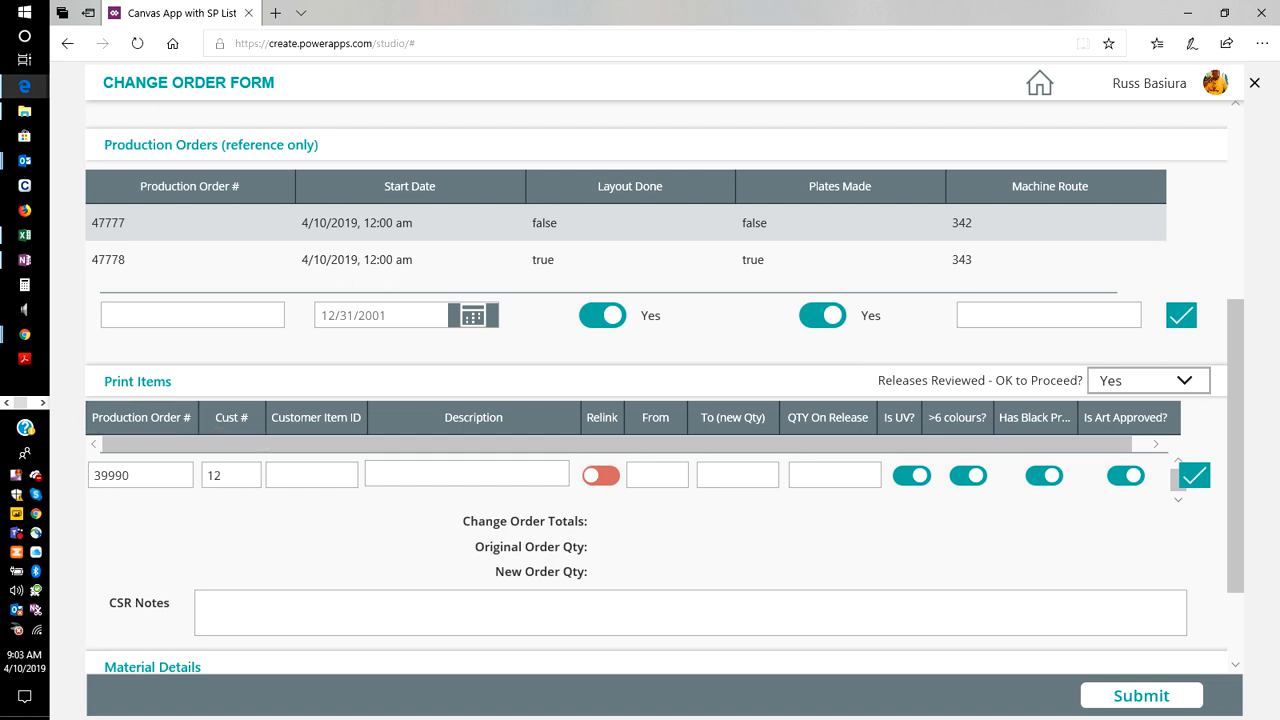
pyautogui.press('Tab')
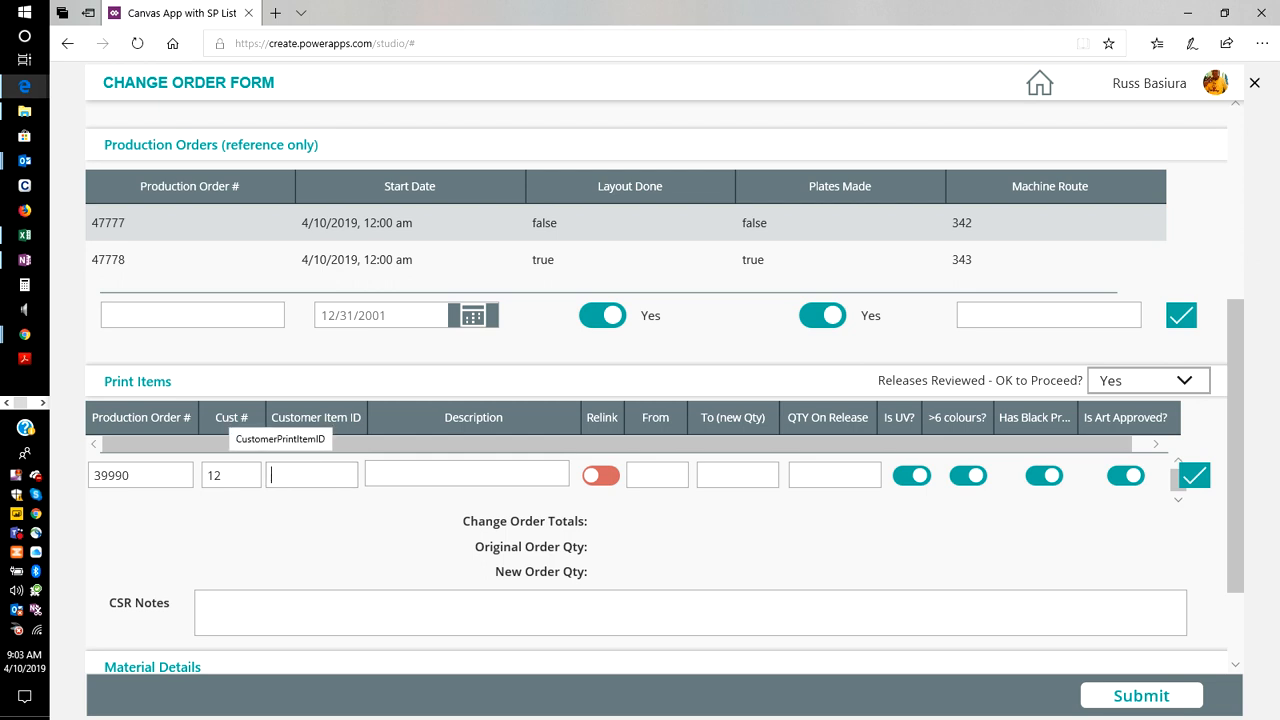
pyautogui.write('4980')
pyautogui.press('Tab')
pyautogui.write('matl')
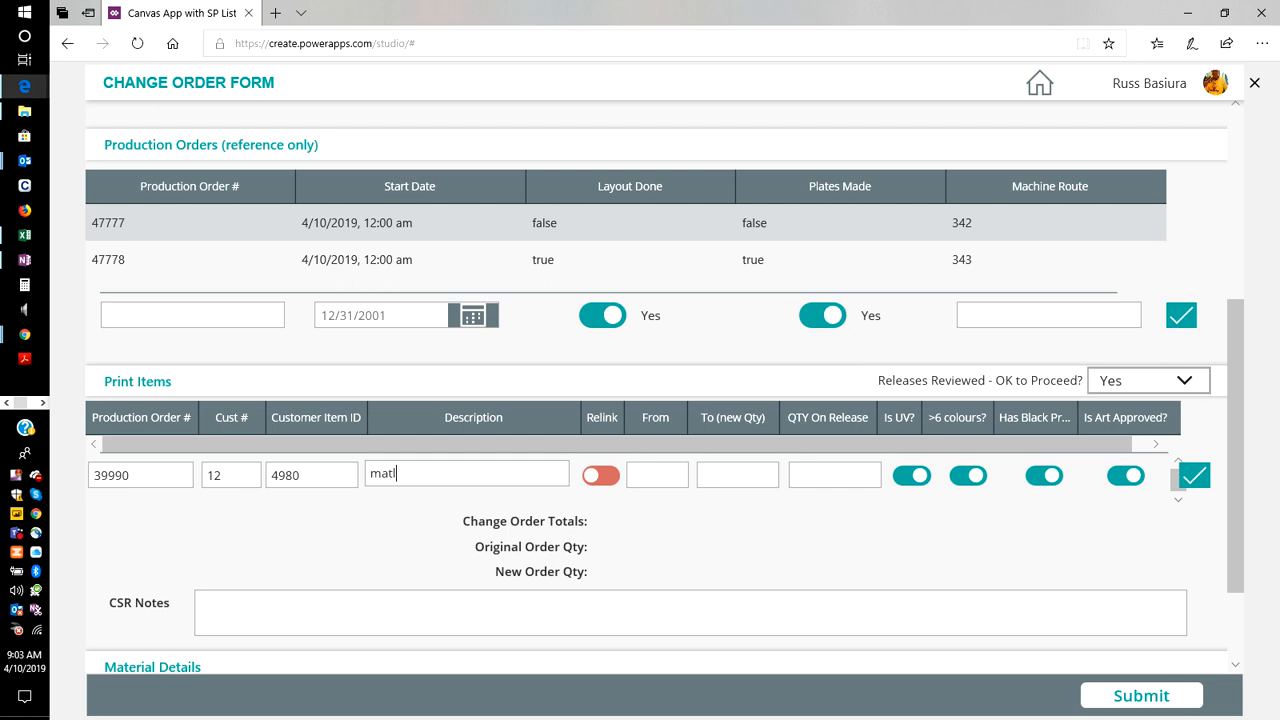
pyautogui.write(' A')
# Turn on Relink for the print item and enter 499 for From, 1000 for To (new Qty) and 500 for QTY On Release.
pyautogui.press('Tab')
pyautogui.press('Tab')
pyautogui.hotkey('shift', 'Tab')
pyautogui.hotkey('shift', 'Tab')
pyautogui.press('Tab')
pyautogui.press('space')
pyautogui.press('Tab')
pyautogui.write('499')
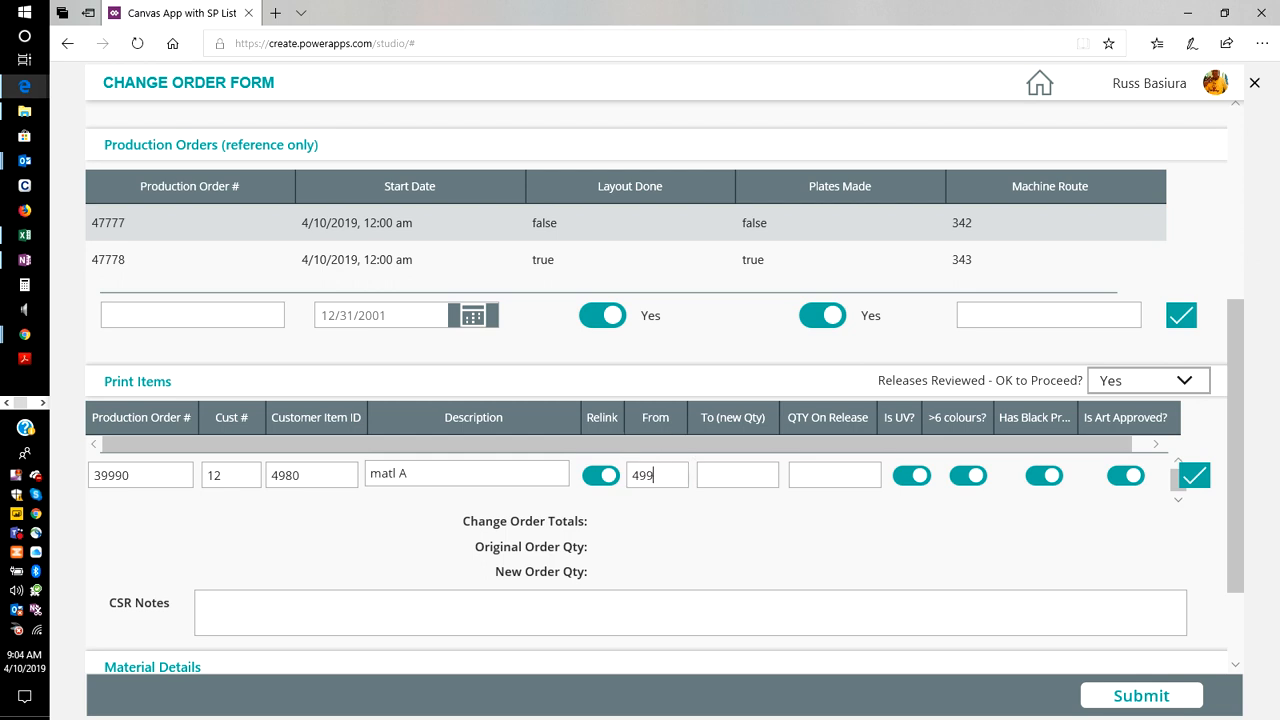
pyautogui.press('Tab')
pyautogui.write('1000')
pyautogui.press('Tab')
pyautogui.write('500')
# Turn off Is UV and the Has Black option for the print item, and add it to the Print Items table.
pyautogui.click(912, 476)
pyautogui.click(1044, 476)
pyautogui.click(1192, 478)
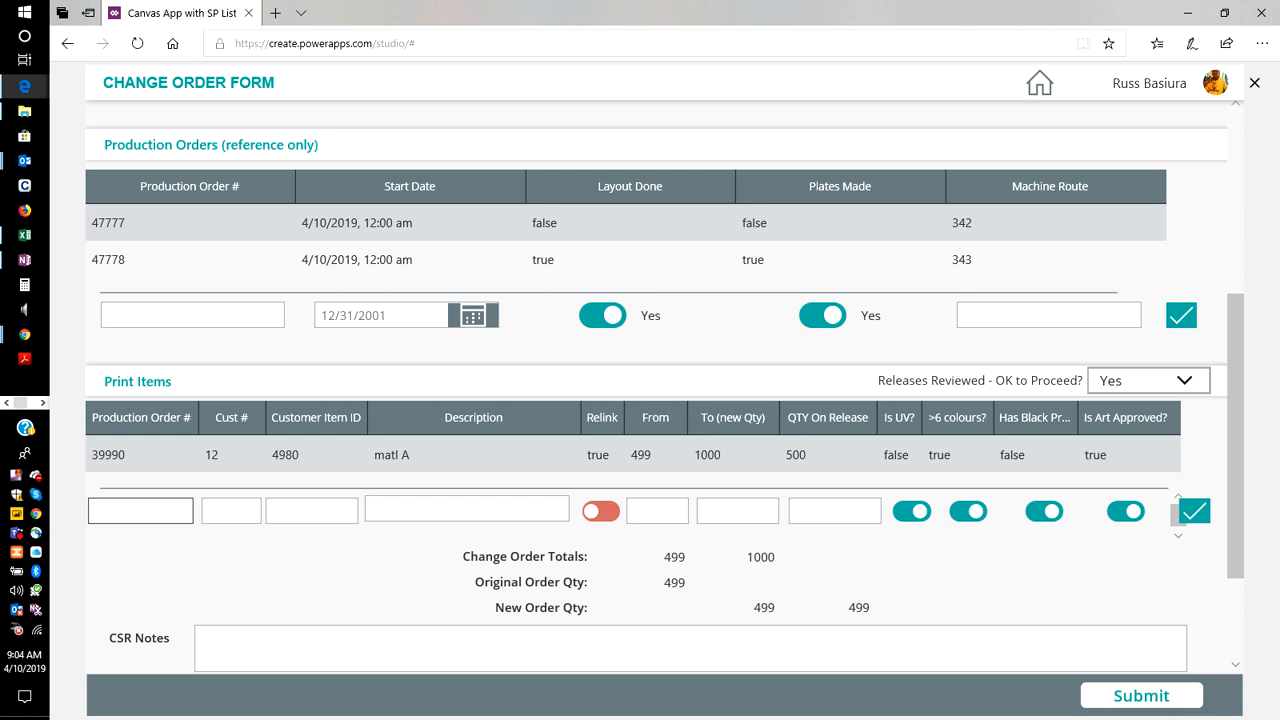
# Start a second print item by entering its production order number, customer number, customer item ID 4981 and description "matlb".
pyautogui.click(139, 511)
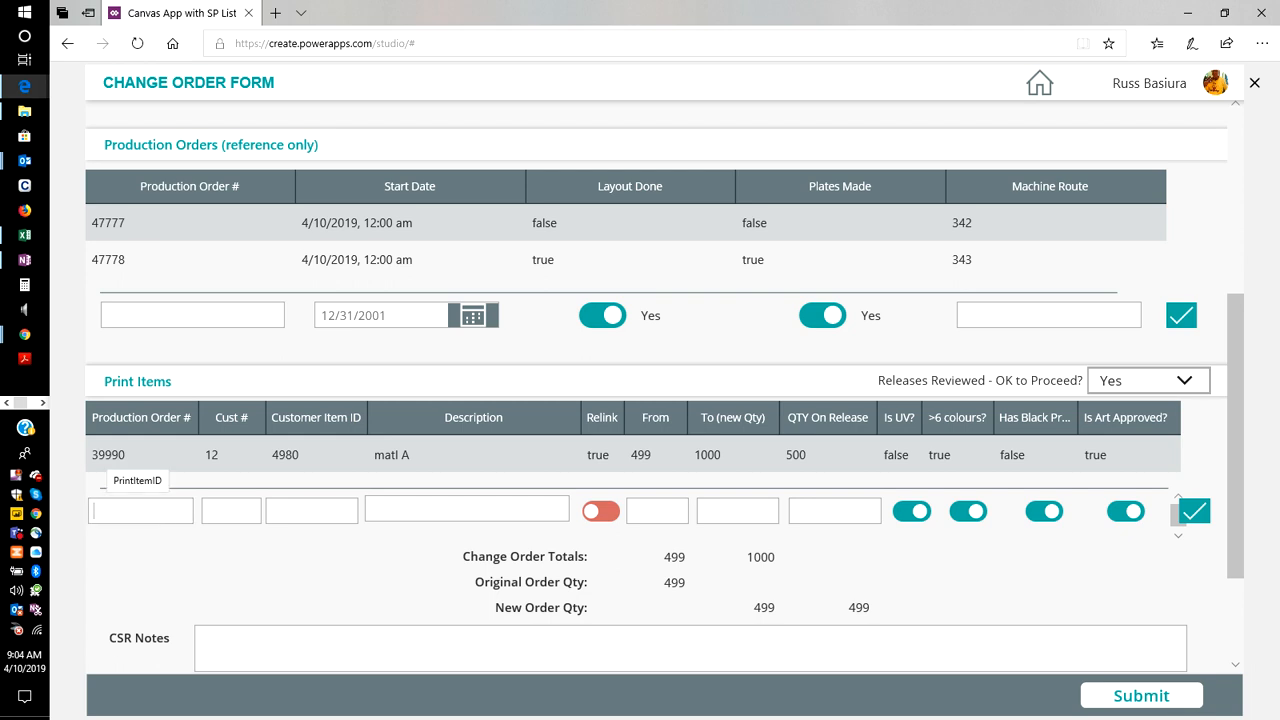
pyautogui.write('39991')
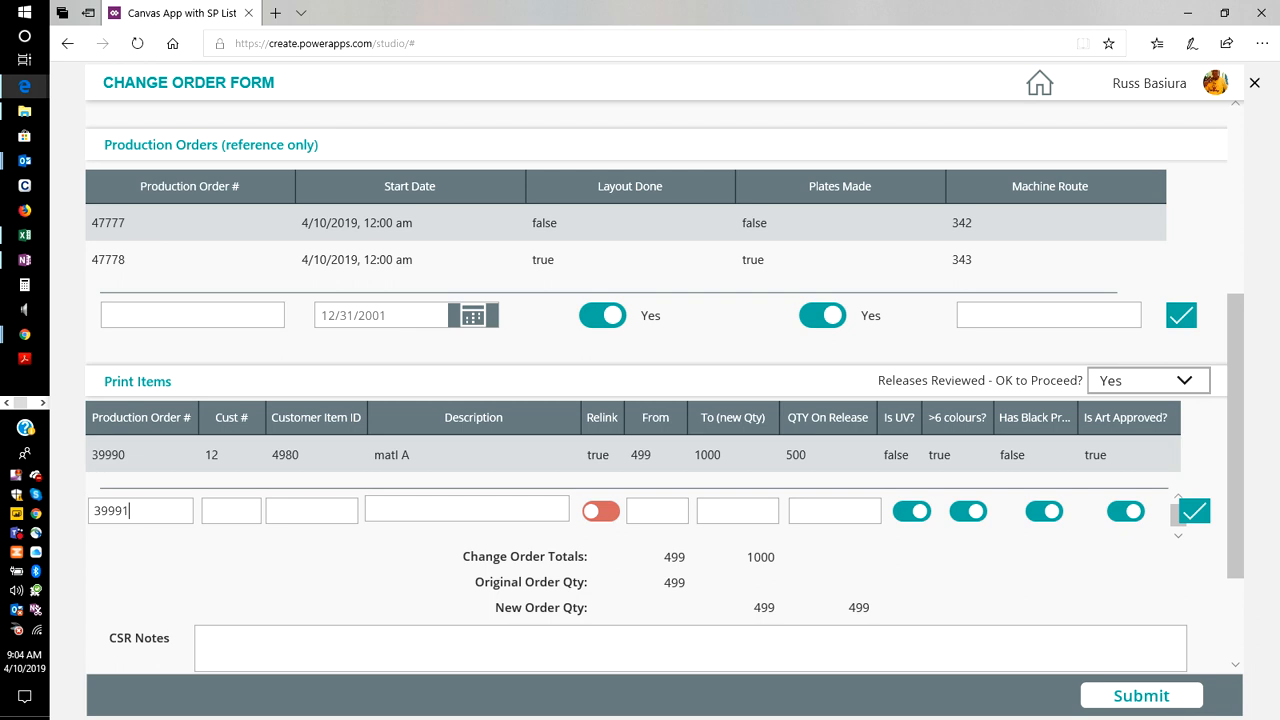
pyautogui.click(231, 511)
pyautogui.write('12')
pyautogui.click(288, 511)
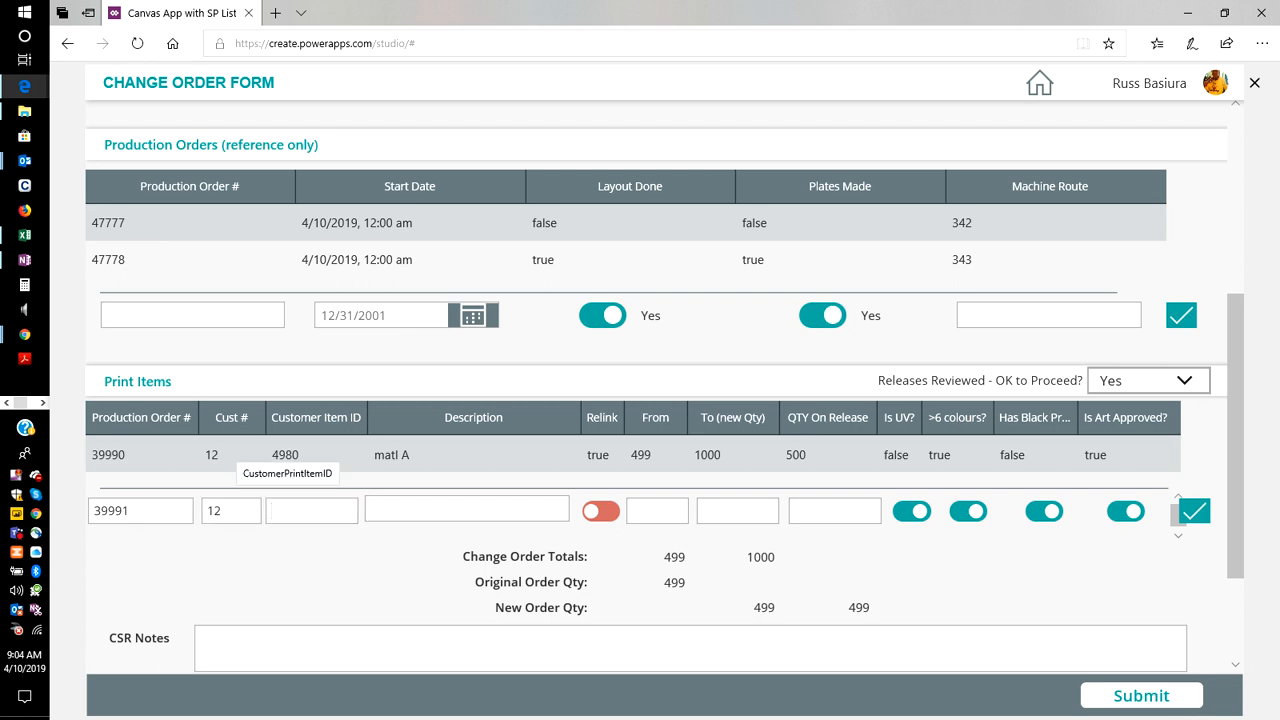
pyautogui.write('4981')
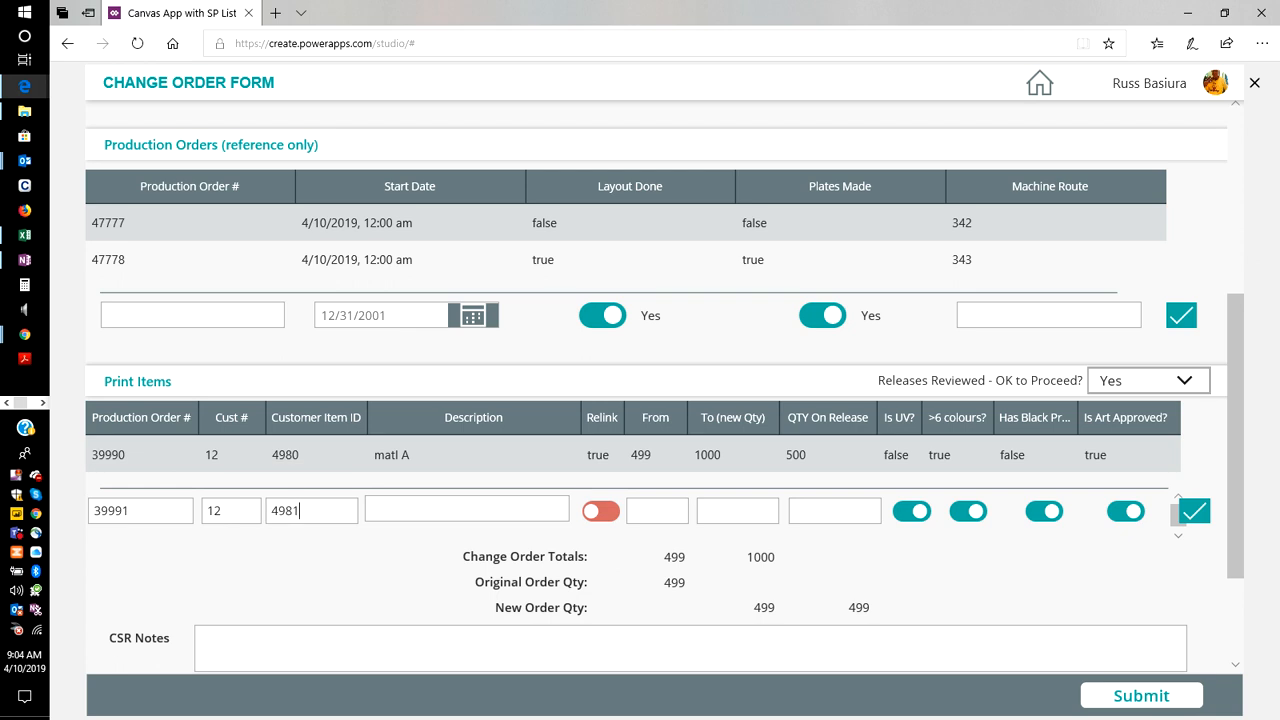
pyautogui.write('matlb')
# Enter the second print item's quantities: 500 for From, 750 for To (new Qty) and 250 for QTY On Release.
pyautogui.click(662, 511)
pyautogui.write('500')
pyautogui.click(712, 511)
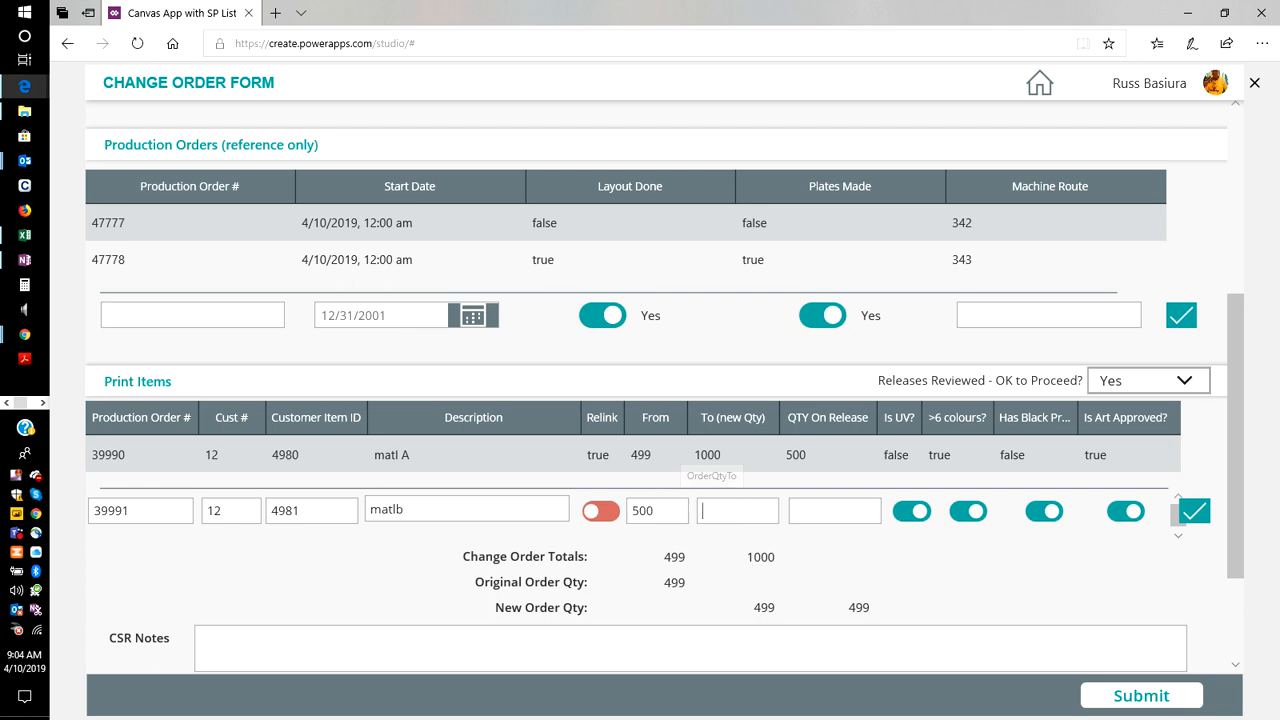
pyautogui.write('750')
pyautogui.click(812, 511)
pyautogui.write('250')
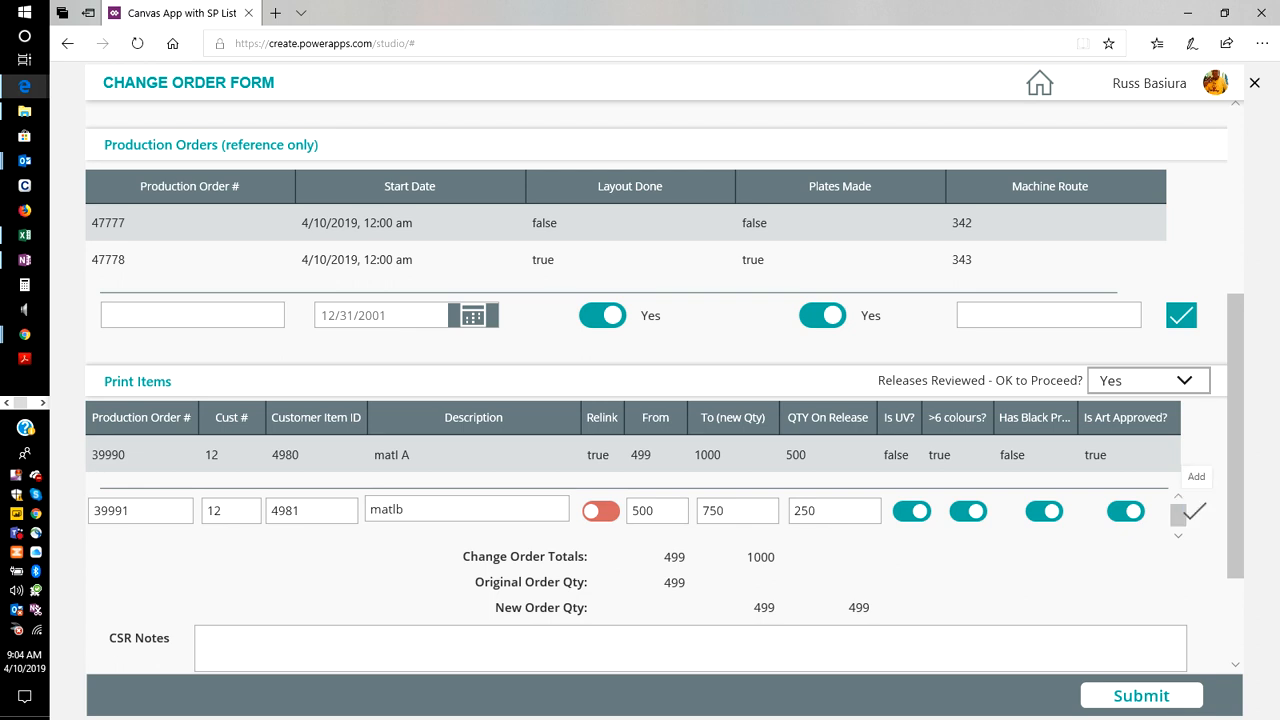
# Add the second print item to the Print Items table and enter "customer service notes go here" in CSR Notes.
pyautogui.click(1195, 511)
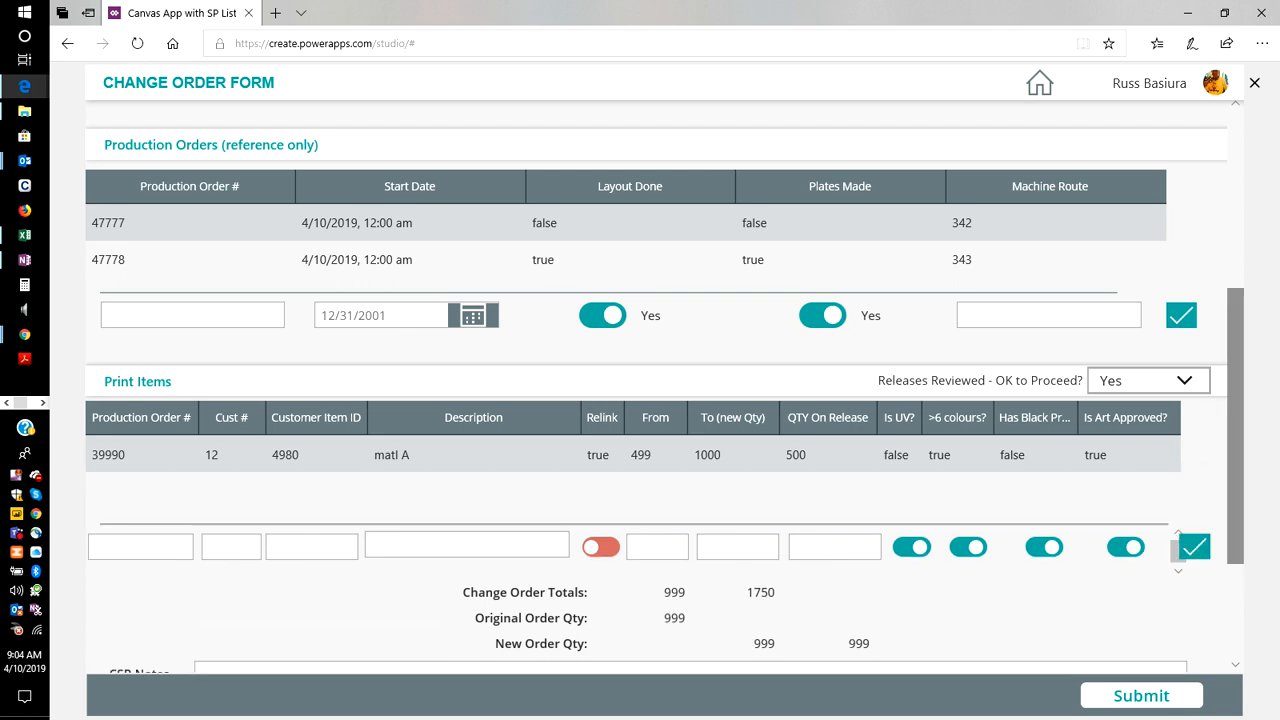
pyautogui.scroll(-3, 660, 400)
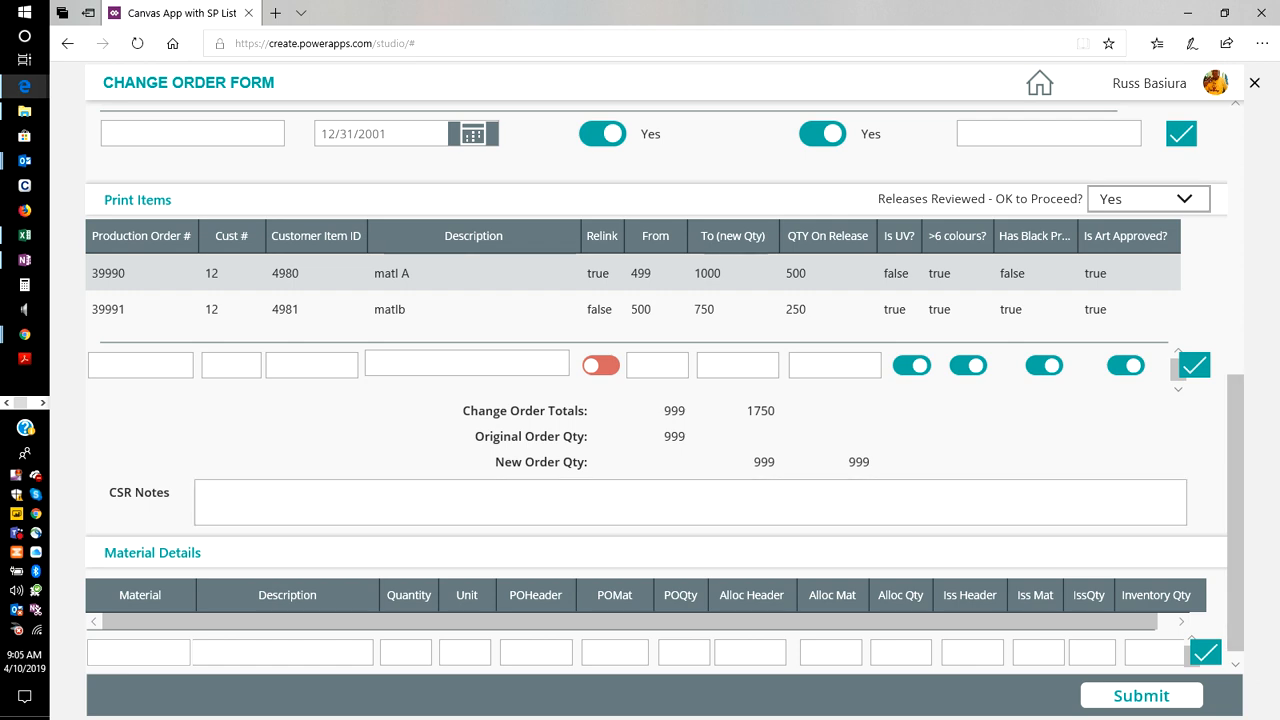
pyautogui.scroll(-1, 664, 387)
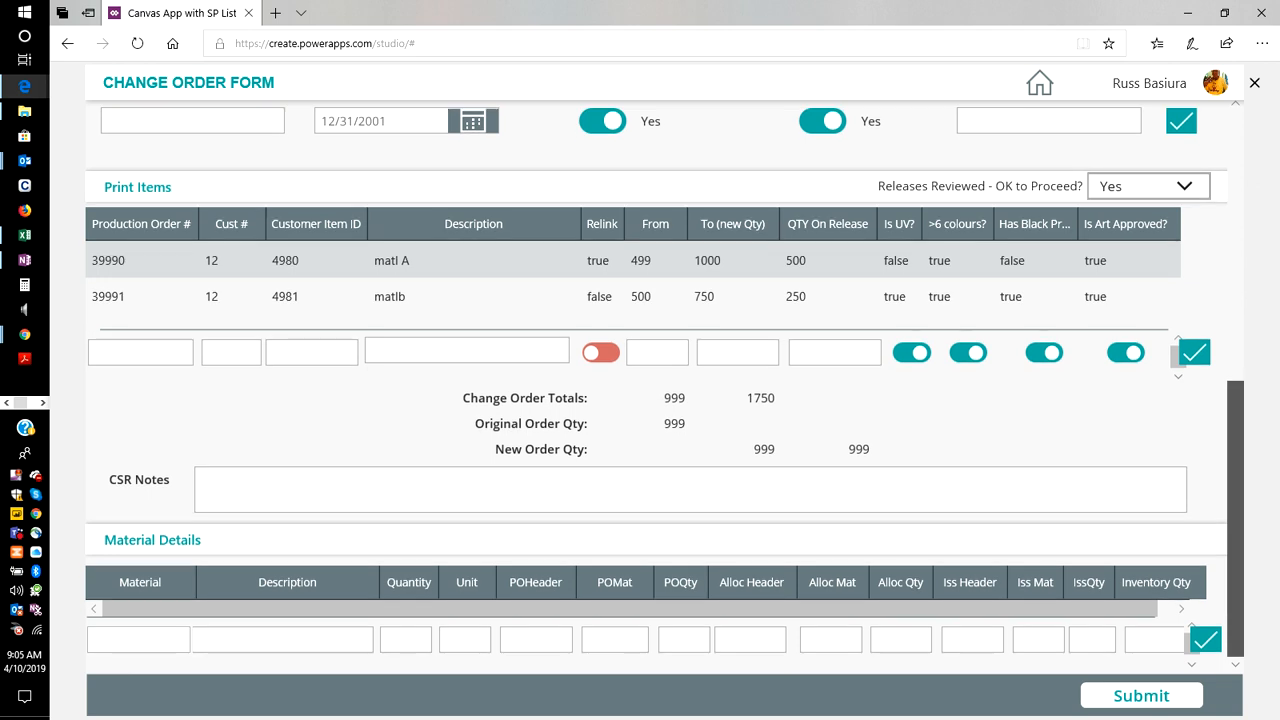
pyautogui.click(207, 480)
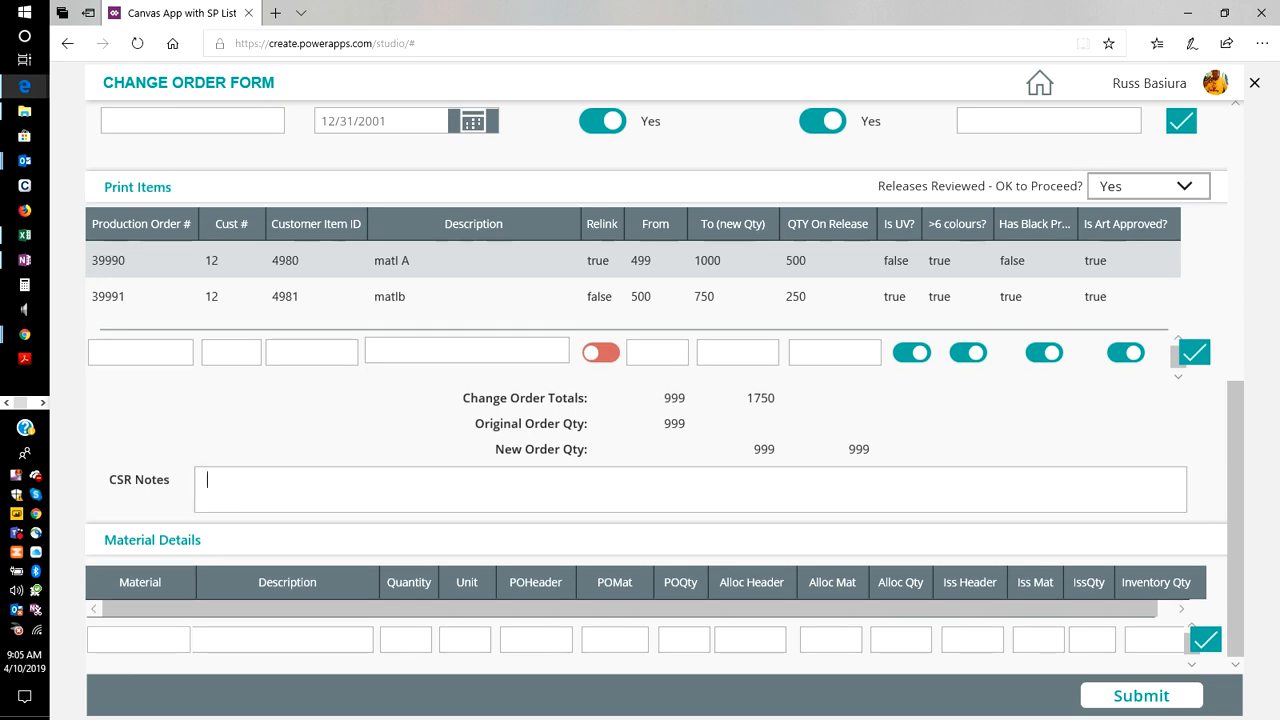
pyautogui.write('customer service notes go here')
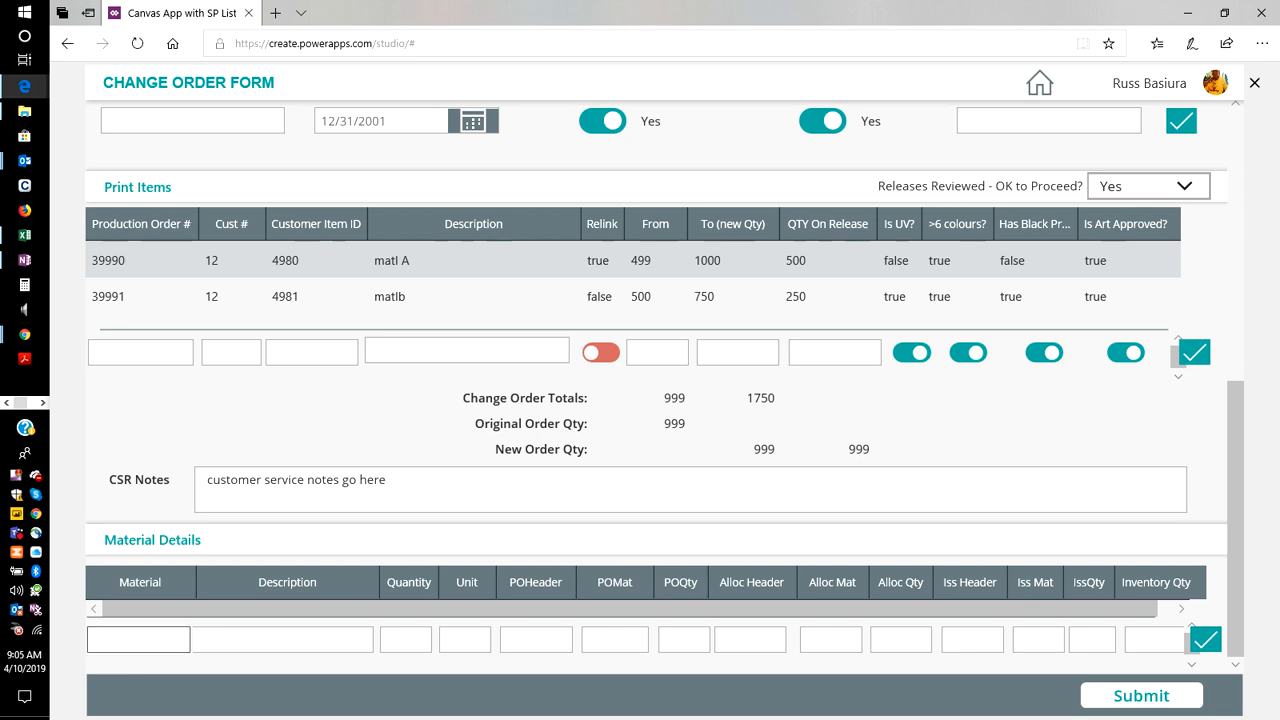
pyautogui.click(171, 640)
pyautogui.write('12')
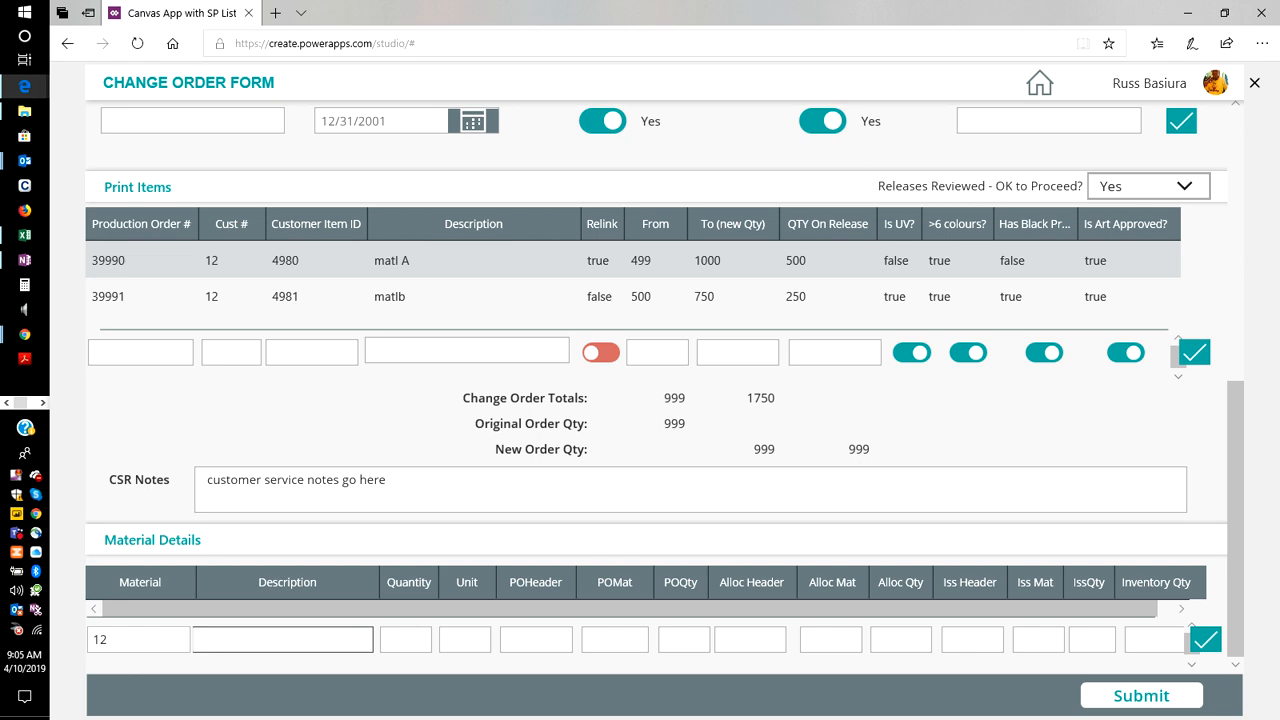
pyautogui.press('BackSpace')
pyautogui.press('BackSpace')
pyautogui.write('matA')
pyautogui.press('Tab')
# Set the new Material Details row's Material to 99001 and its Description to "matlA".
pyautogui.doubleClick(108, 640)
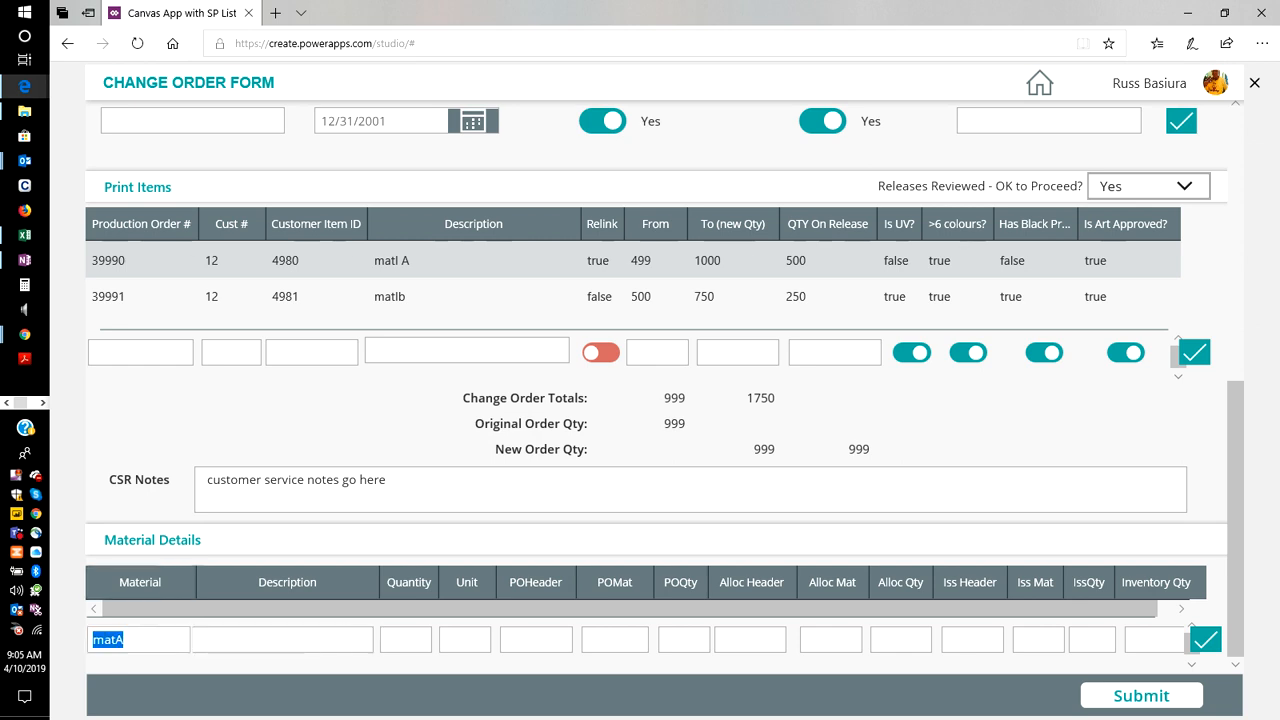
pyautogui.write('990')
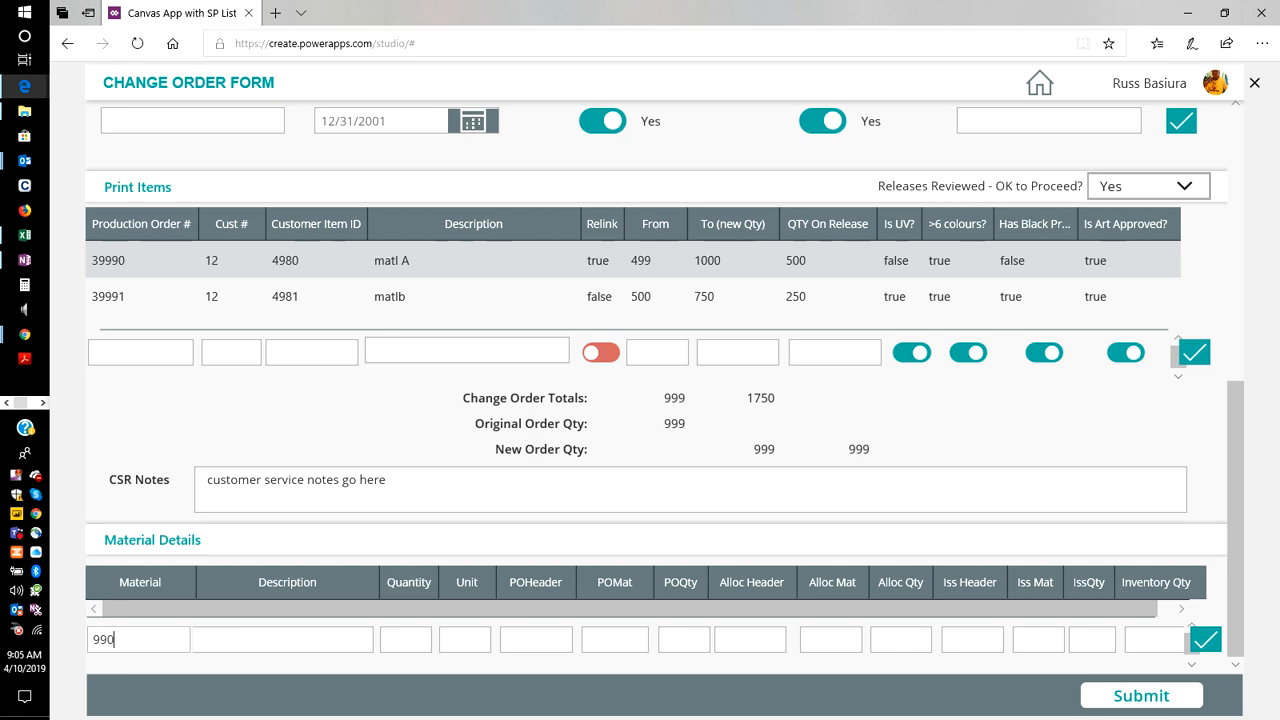
pyautogui.write('01')
pyautogui.click(229, 640)
pyautogui.write('matlA')
pyautogui.press('Tab')
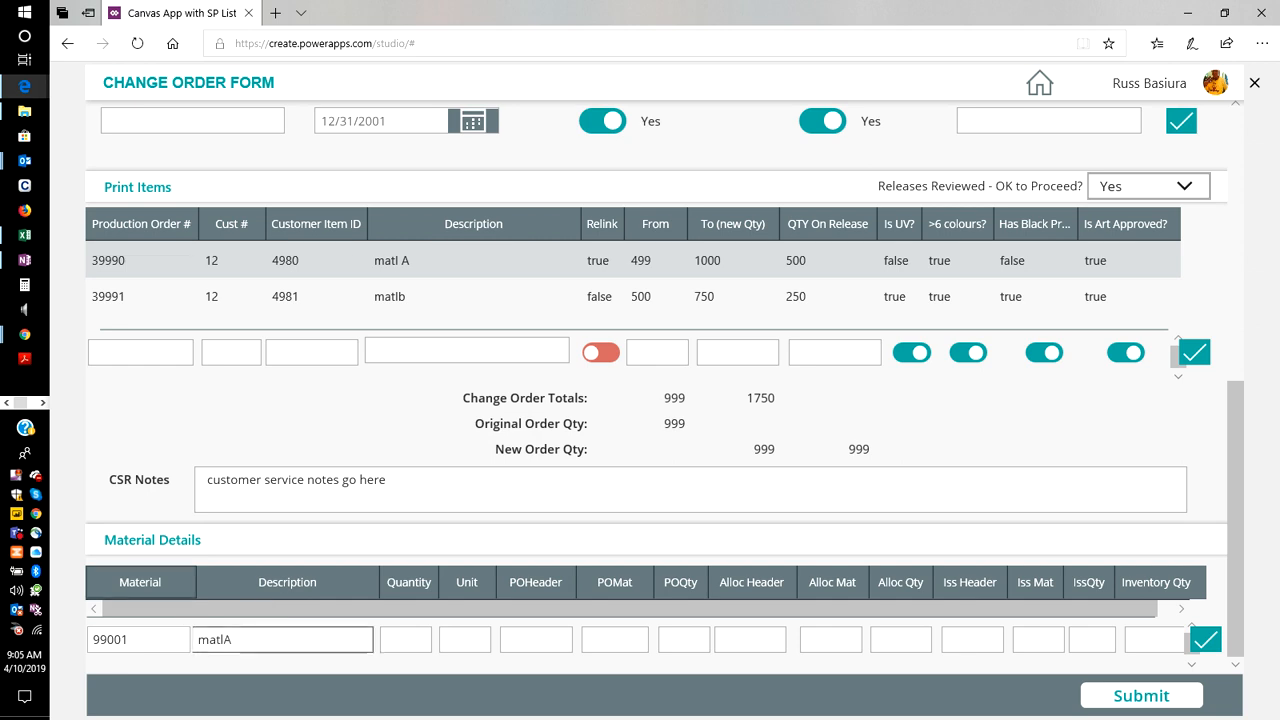
# Enter 500 for Quantity and 444 for Unit in the new Material Details row.
pyautogui.click(411, 640)
pyautogui.write('500')
pyautogui.press('Tab')
pyautogui.press('Tab')
pyautogui.press('Tab')
pyautogui.write('444')
# Fill in the material's purchase order values: POHeader 000, POMat 2341 and POQty 4908.
pyautogui.press('Tab')
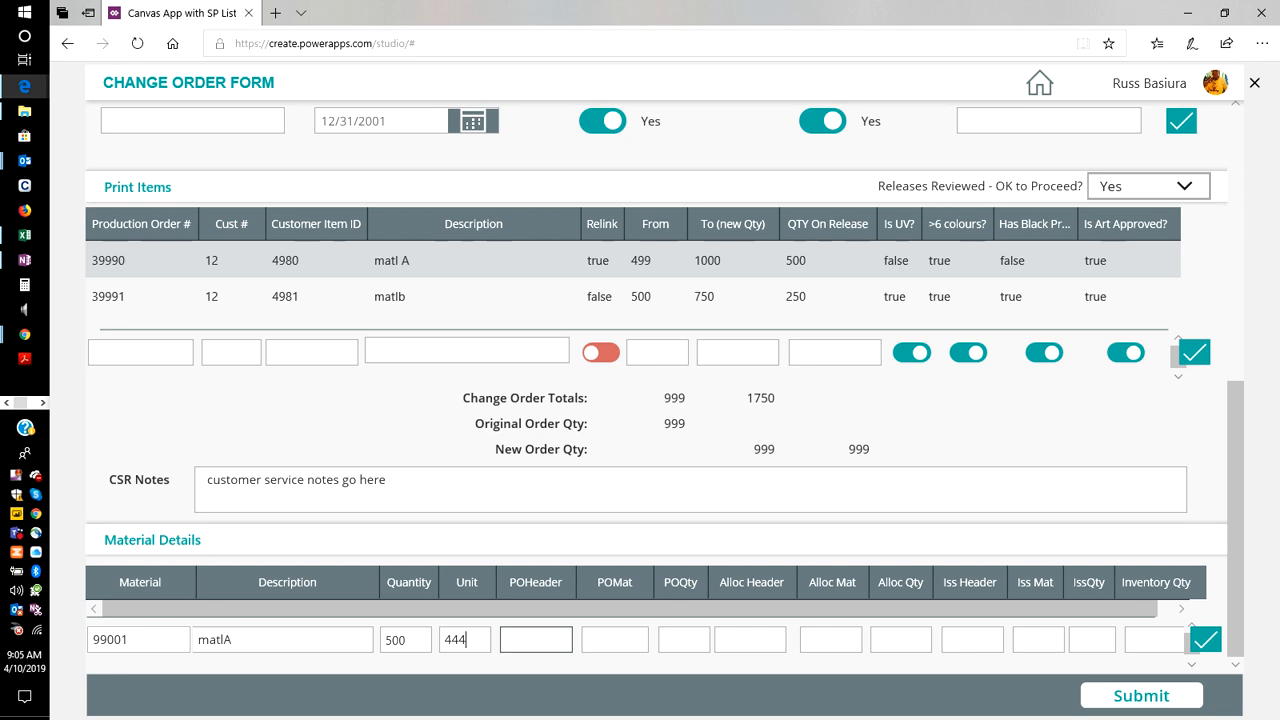
pyautogui.write('rrr')
pyautogui.press('BackSpace')
pyautogui.press('BackSpace')
pyautogui.press('BackSpace')
pyautogui.write('000')
pyautogui.press('Tab')
pyautogui.write('2341')
pyautogui.press('Tab')
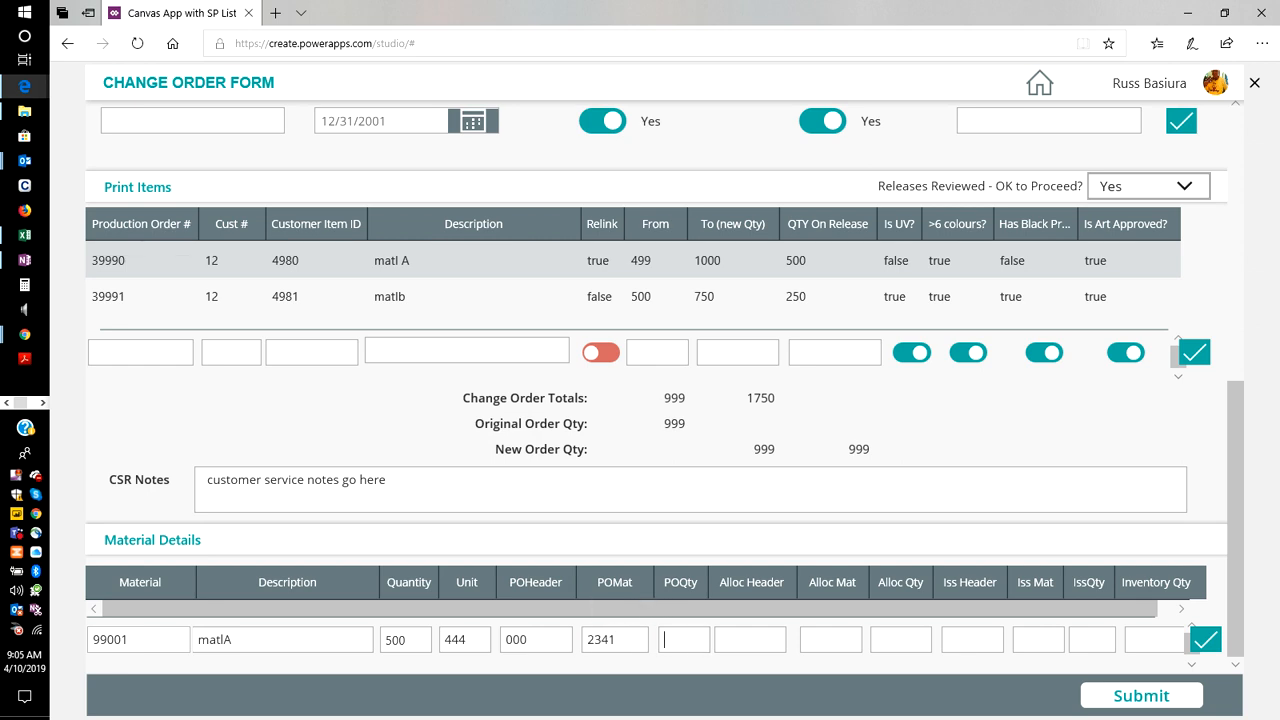
pyautogui.write('4iruo')
pyautogui.press('BackSpace')
pyautogui.press('BackSpace')
pyautogui.press('BackSpace')
pyautogui.press('BackSpace')
pyautogui.write('908')
# Enter the material's allocation values: Alloc Header 134, Alloc Mat 144 and Alloc Qty 134.
pyautogui.press('Tab')
pyautogui.write('134')
pyautogui.press('Tab')
pyautogui.write('144')
pyautogui.press('Tab')
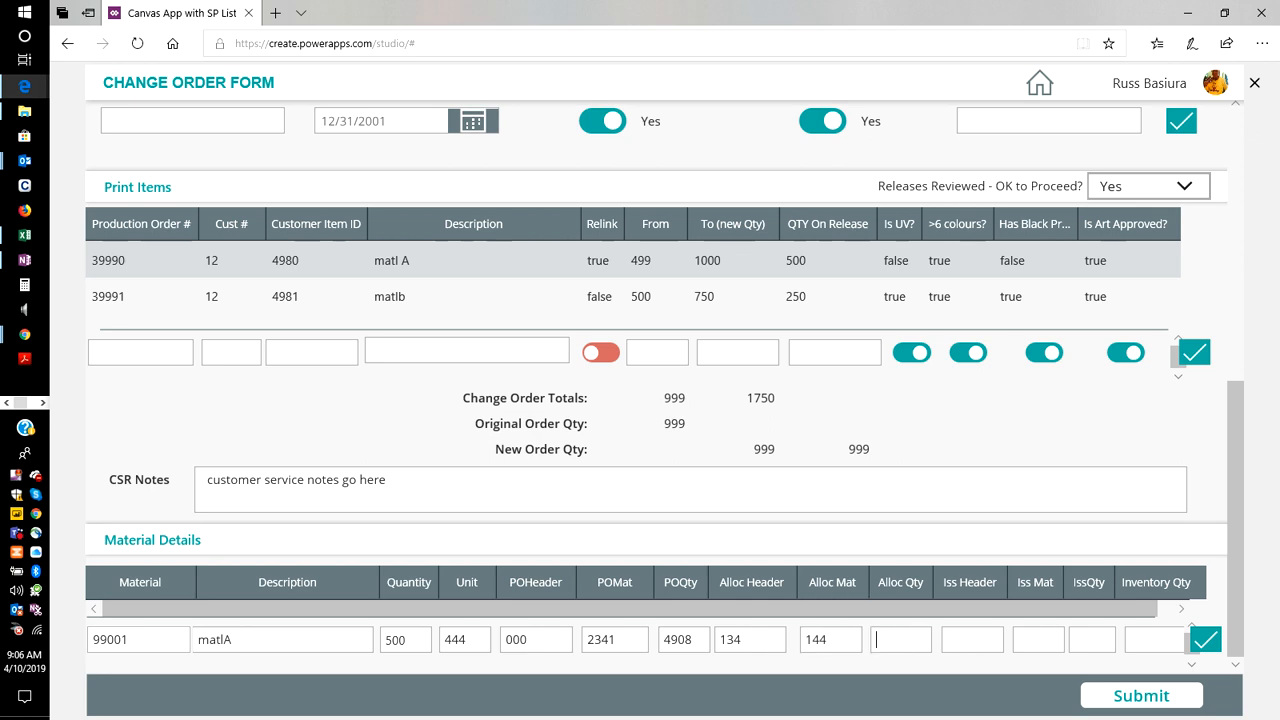
pyautogui.write('134')
pyautogui.press('Tab')
# Enter the material's issue values: Iss Header 131, Iss Mat 44 and IssQty 25.
pyautogui.write('13')
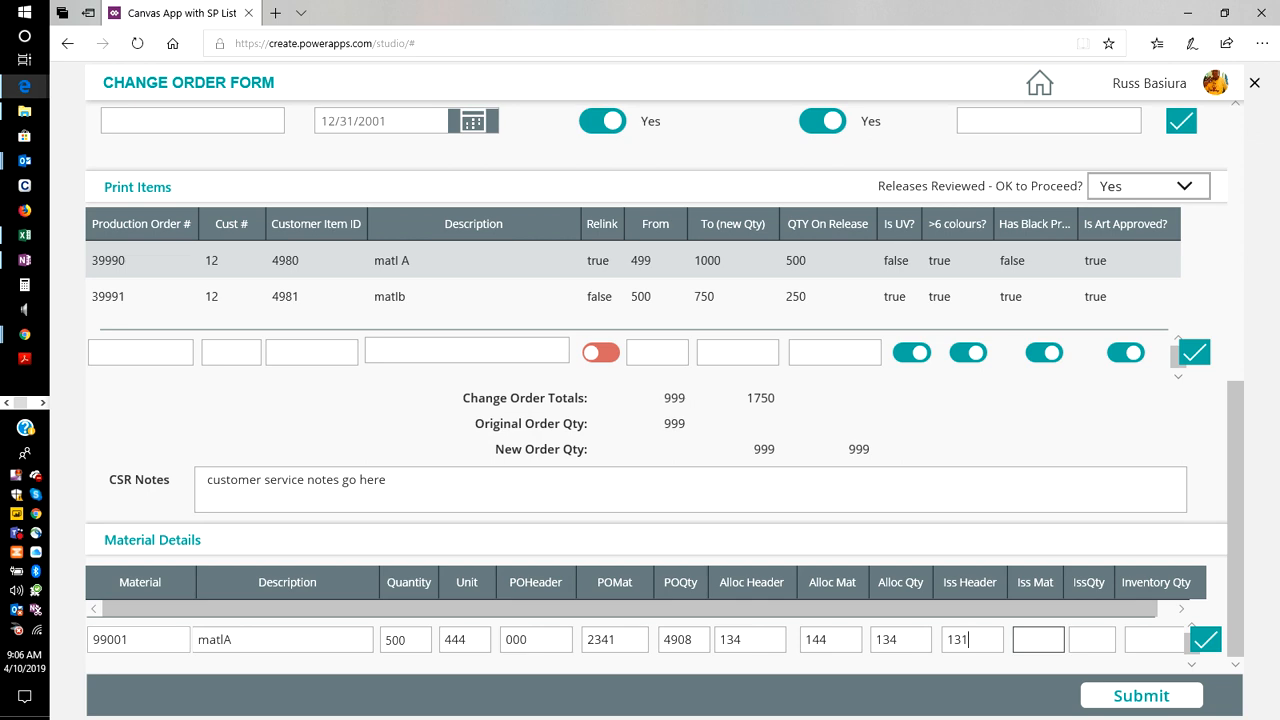
pyautogui.write('1134144')
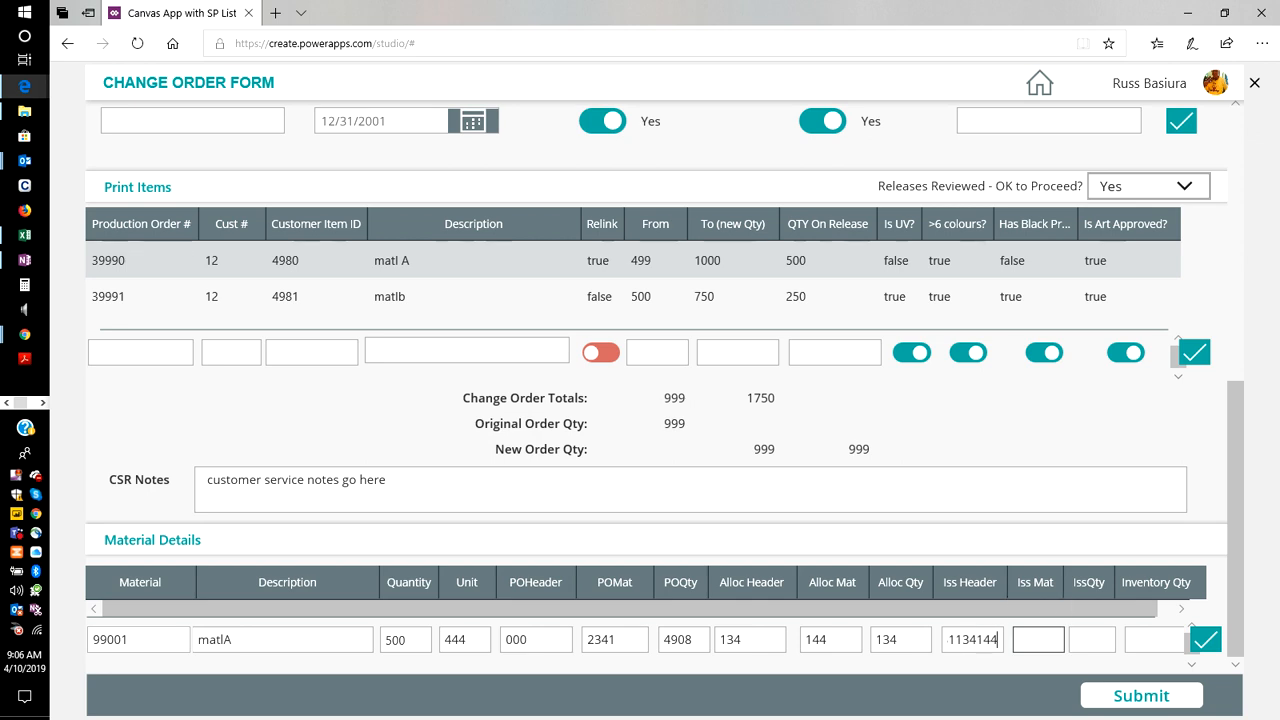
pyautogui.press('BackSpace')
pyautogui.press('BackSpace')
pyautogui.press('BackSpace')
pyautogui.press('BackSpace')
pyautogui.press('BackSpace')
pyautogui.press('BackSpace')
pyautogui.click(1038, 640)
pyautogui.write('44')
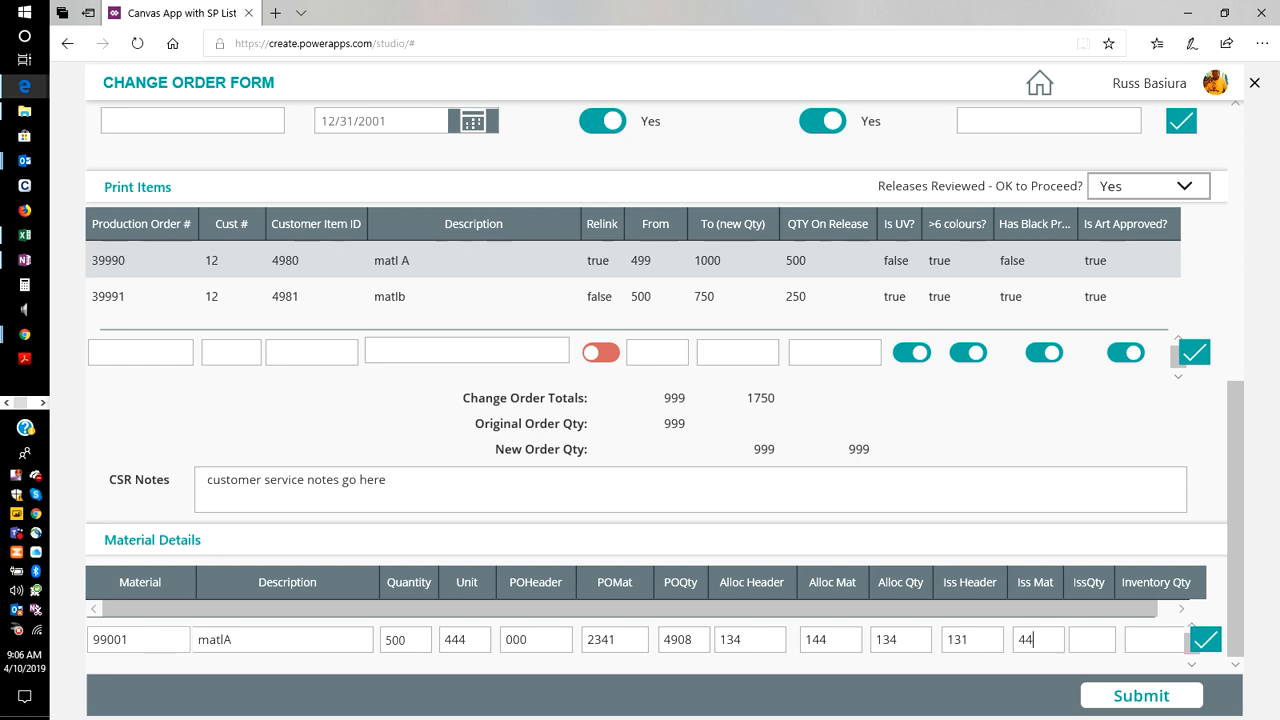
pyautogui.click(1092, 640)
pyautogui.write('25')
# Set the material's Inventory Qty to 435 and add the row to the Material Details table.
pyautogui.click(1154, 640)
pyautogui.write('435')
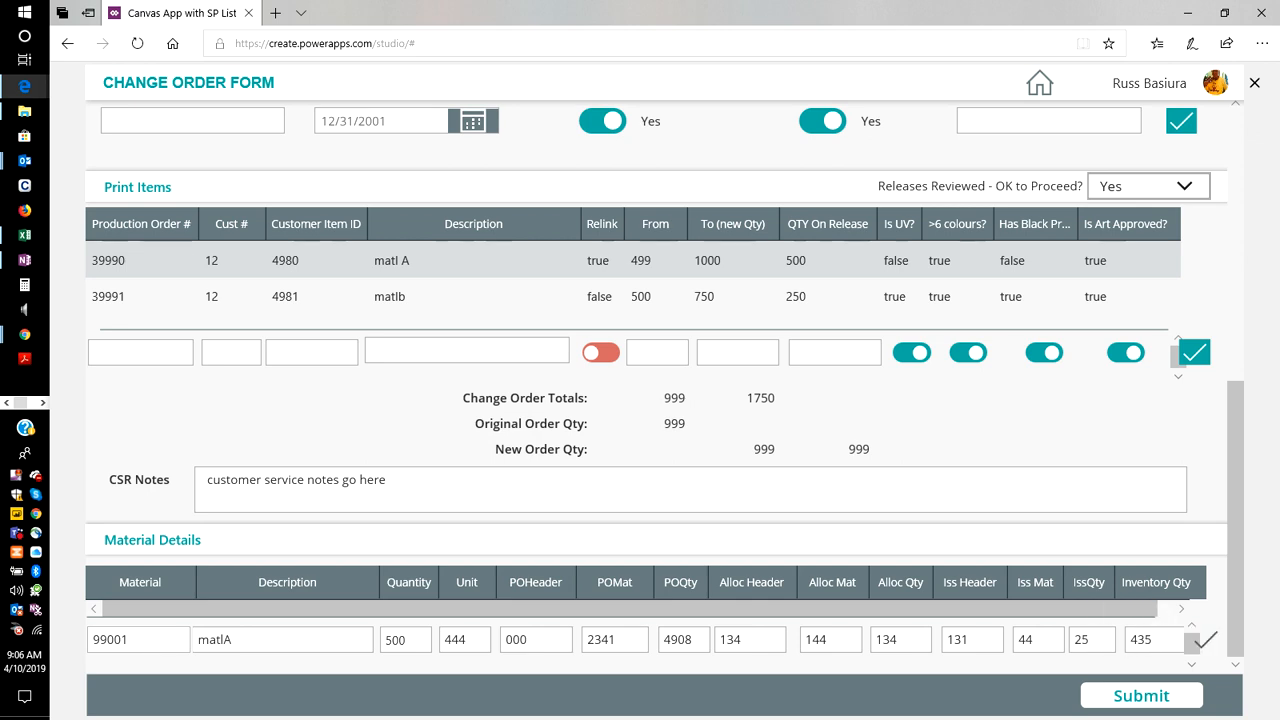
pyautogui.click(1206, 640)
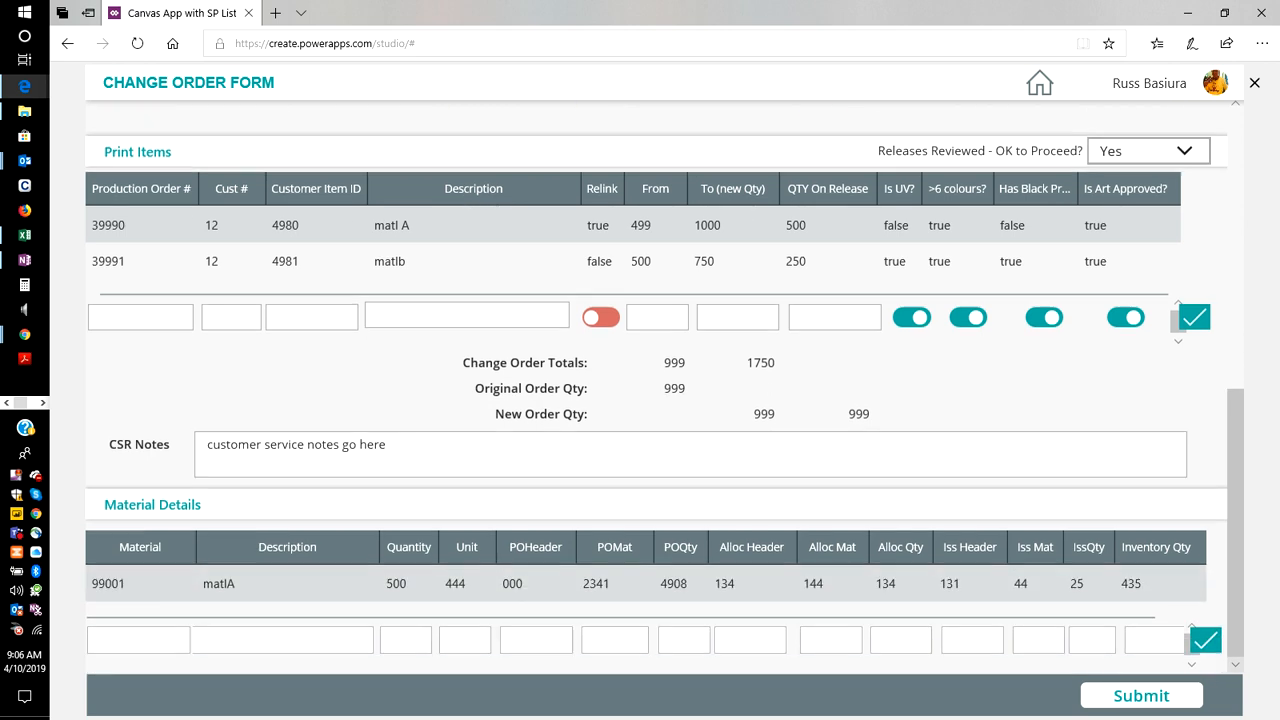
# Submit the completed change order form and return to the home list of change orders.
pyautogui.click(1141, 696)
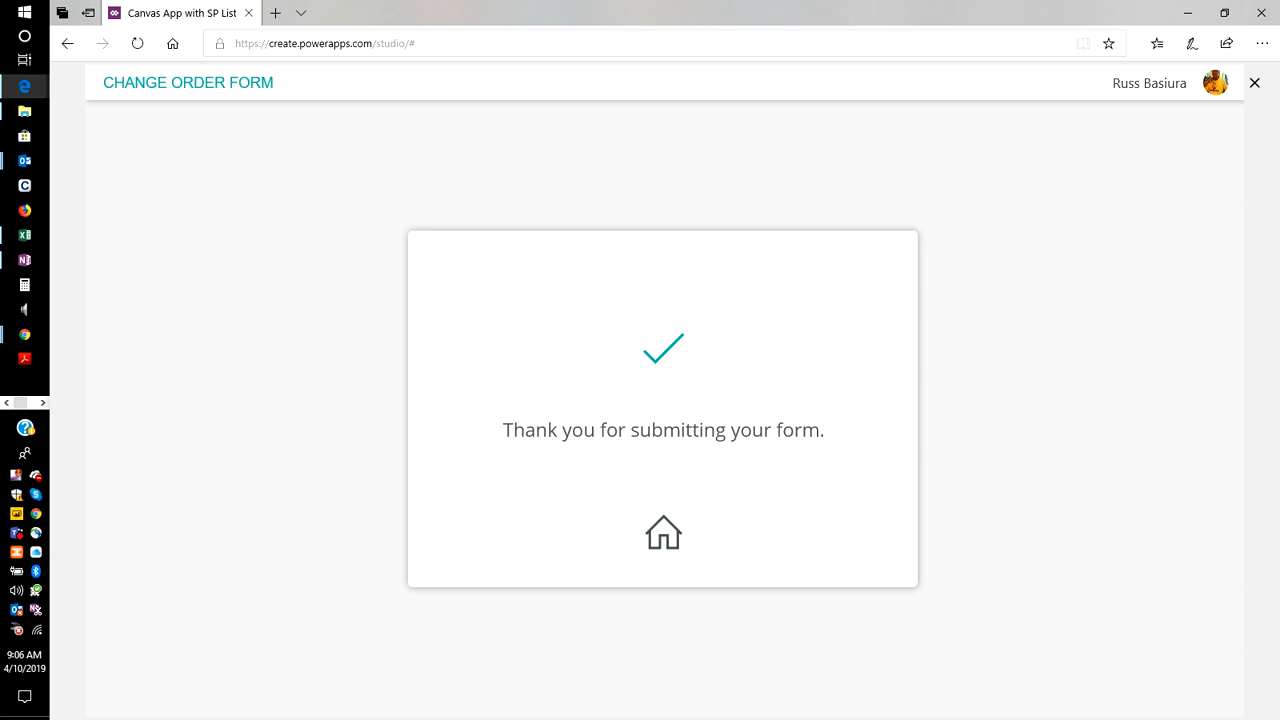
pyautogui.click(663, 533)
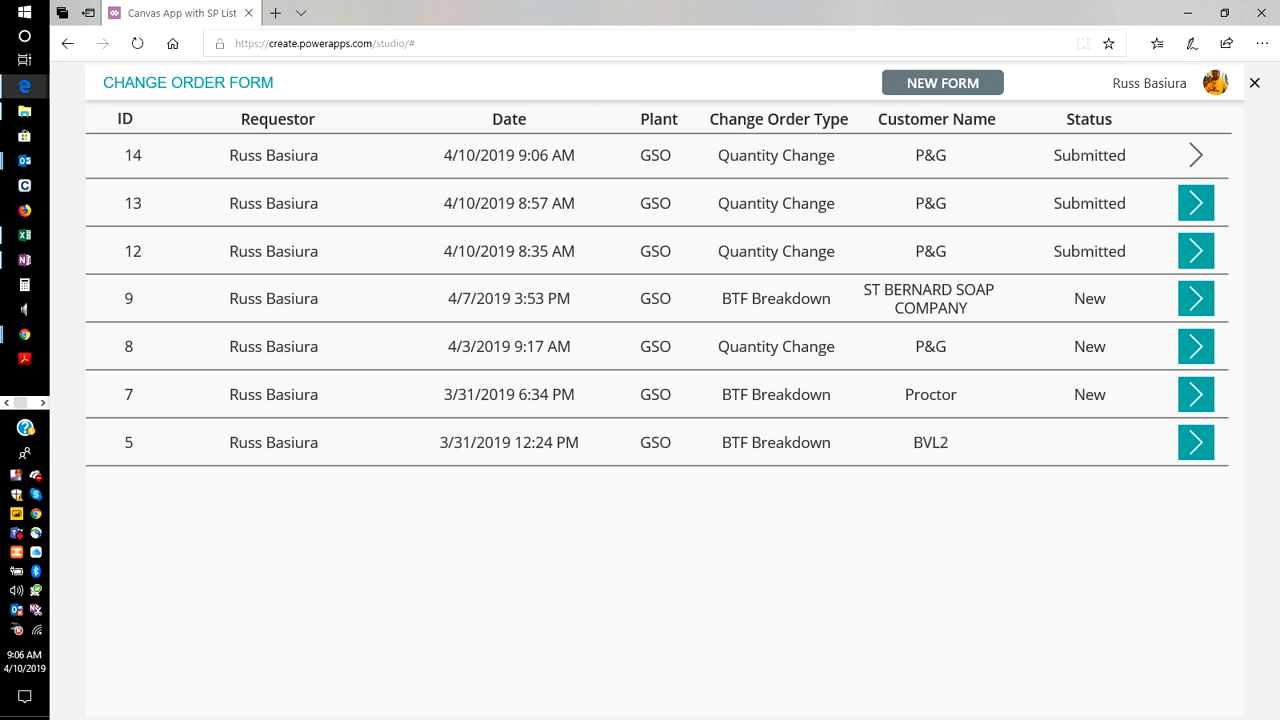
# Open the newest submitted change order from the list and review its header details and production orders.
pyautogui.click(1196, 155)
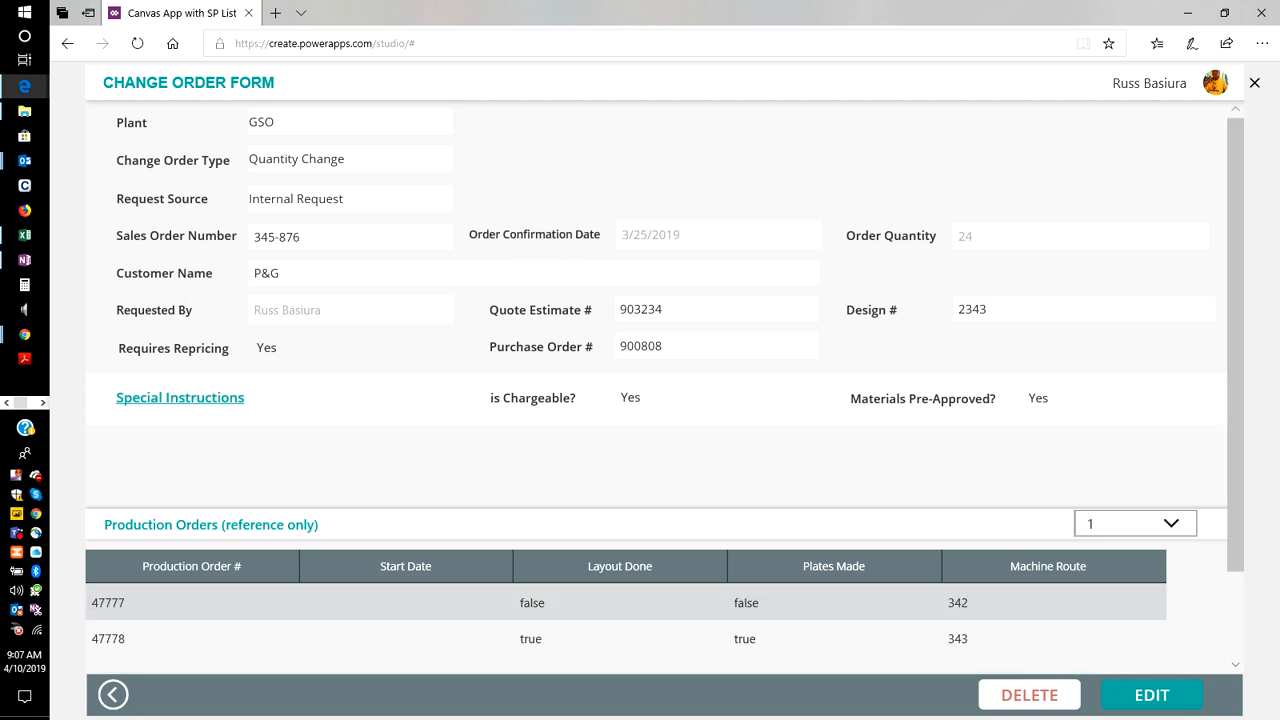
pyautogui.scroll(-2, 640, 400)
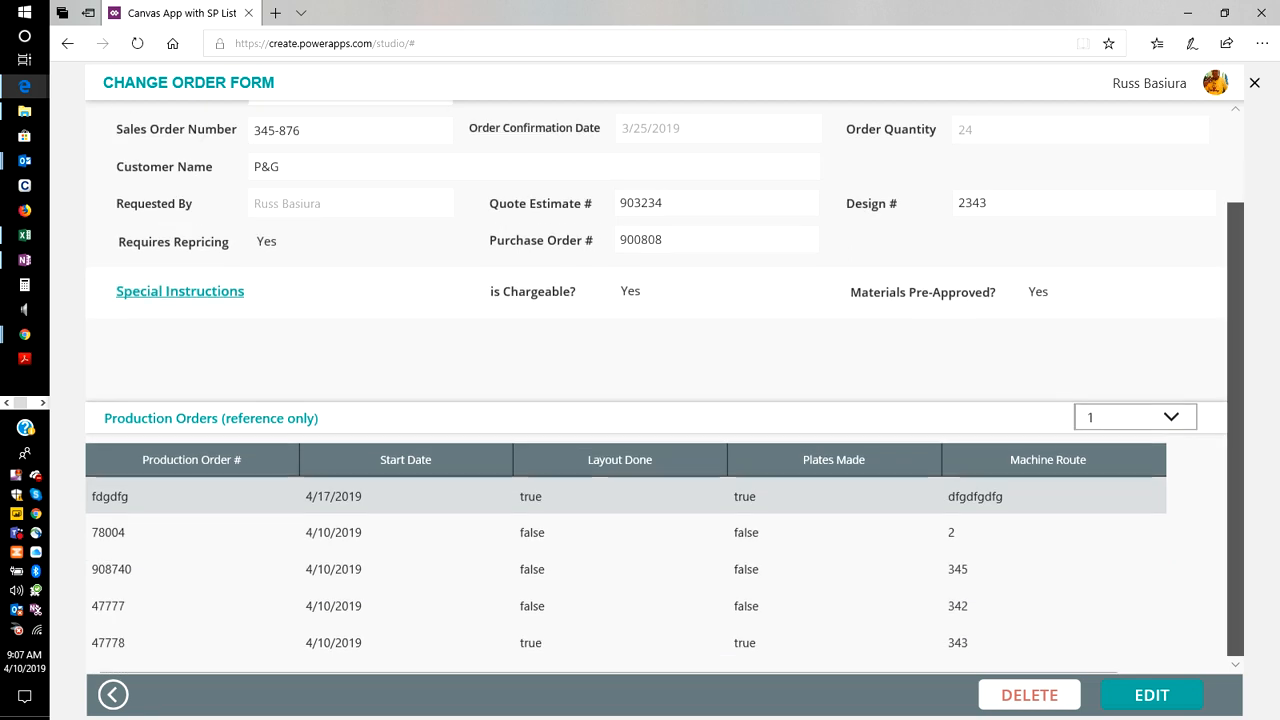
pyautogui.scroll(2, 640, 380)
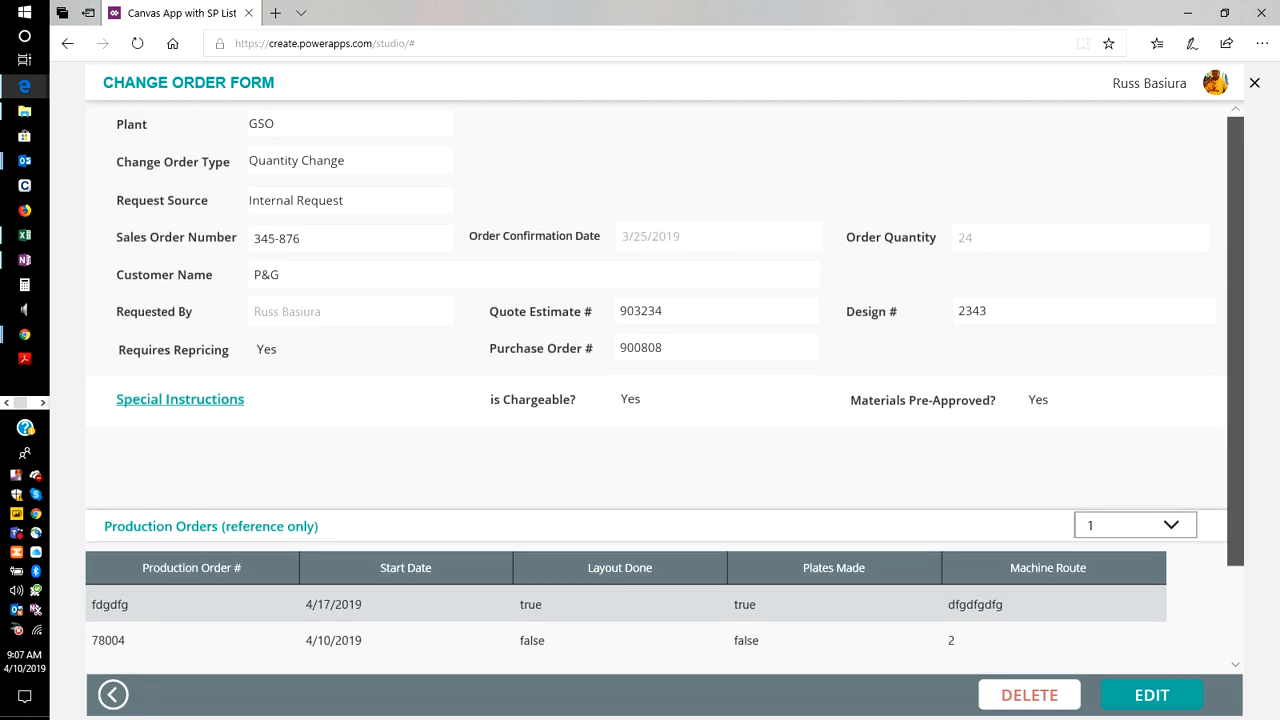